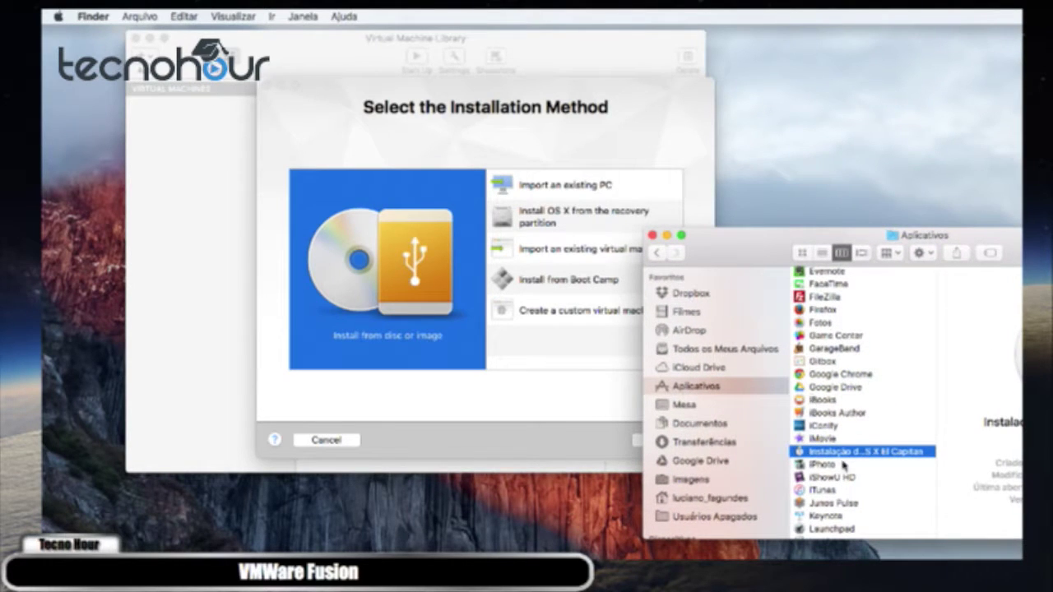
# Step: Use the OS X El Capitan installer from the Aplicativos folder as the new virtual machine's installation image
pyautogui.click(849, 454)
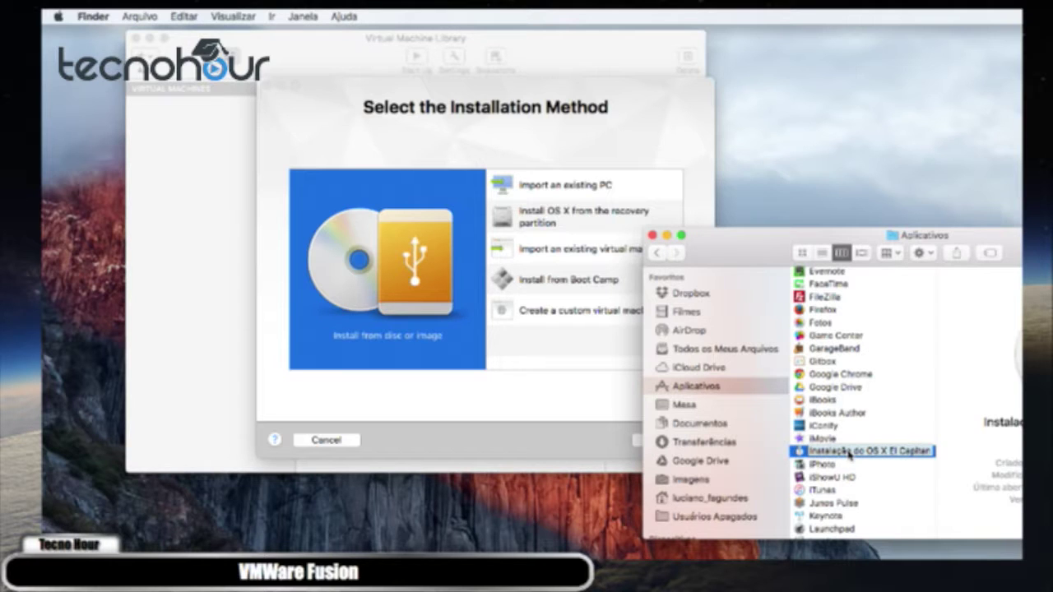
pyautogui.moveTo(849, 457); pyautogui.dragTo(475, 236)
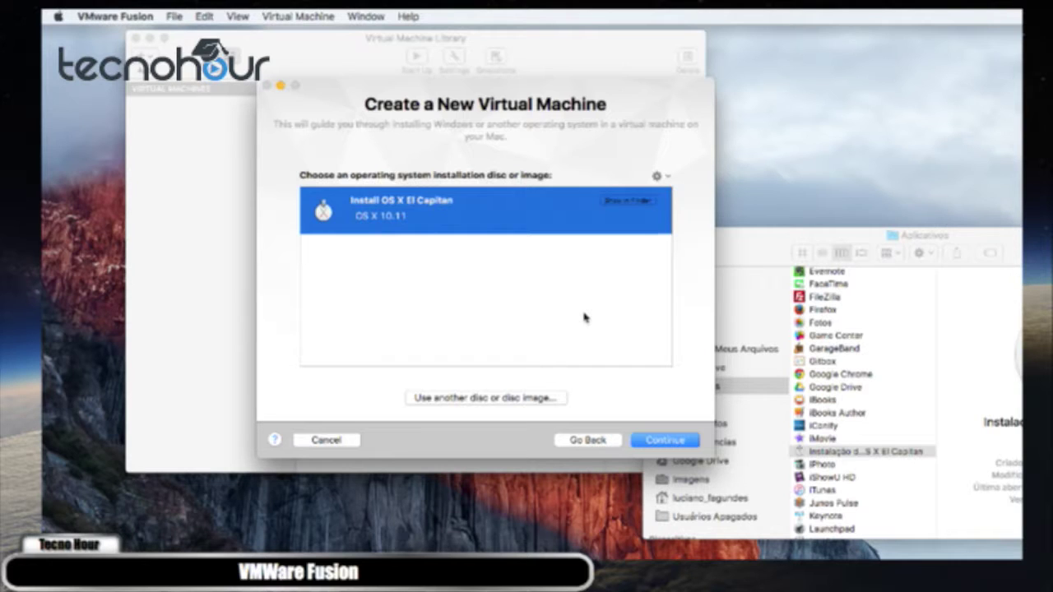
pyautogui.click(670, 442)
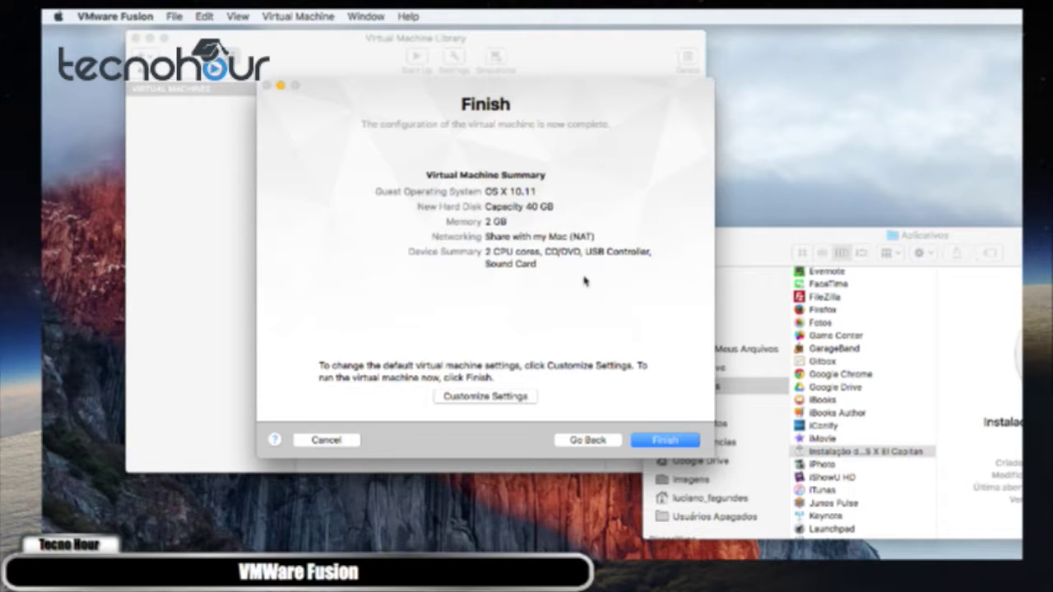
# Step: Finish the virtual machine setup with the default settings and save it as OSX_Tecnohour in the Virtual Machines folder
pyautogui.click(657, 439)
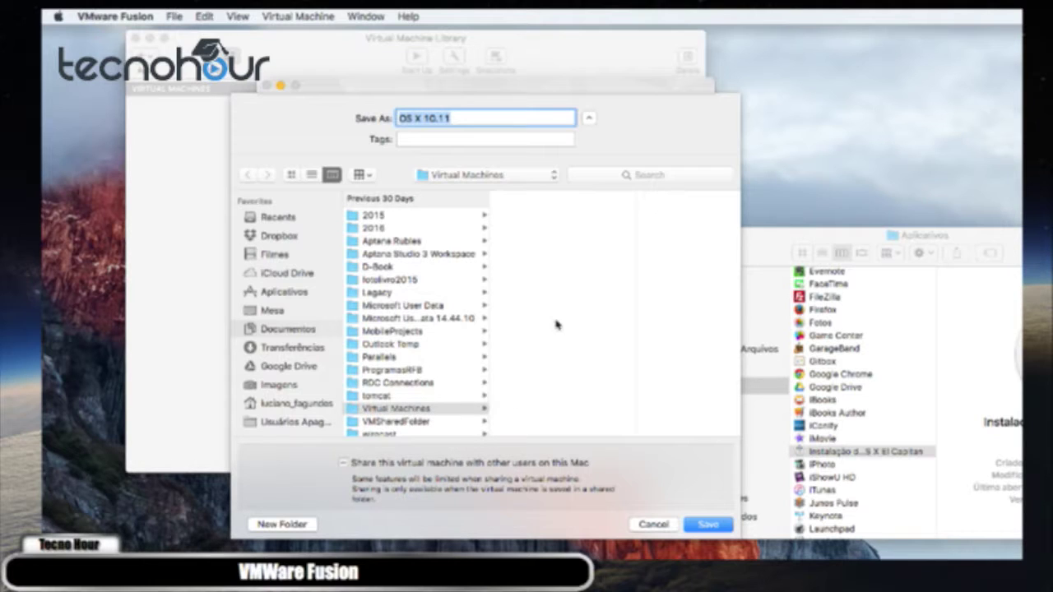
pyautogui.click(481, 116)
pyautogui.moveTo(481, 117); pyautogui.dragTo(383, 109)
pyautogui.write('OSX_Tecnohour')
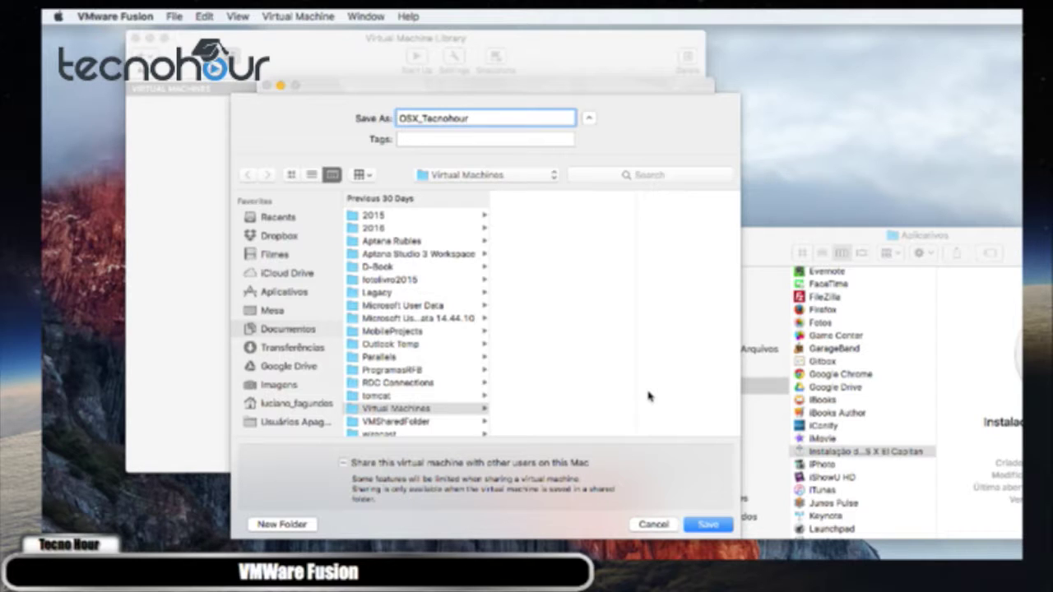
pyautogui.click(703, 524)
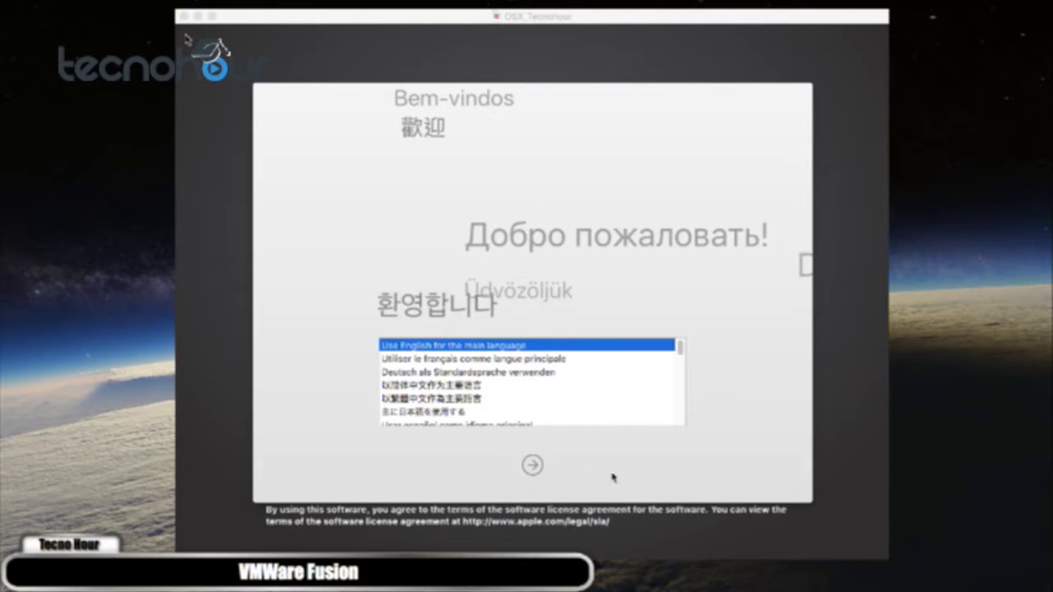
# Step: Choose Portuguese as the main language and start Instalação do OS X from the OS X utilities
pyautogui.moveTo(678, 347); pyautogui.dragTo(680, 364)
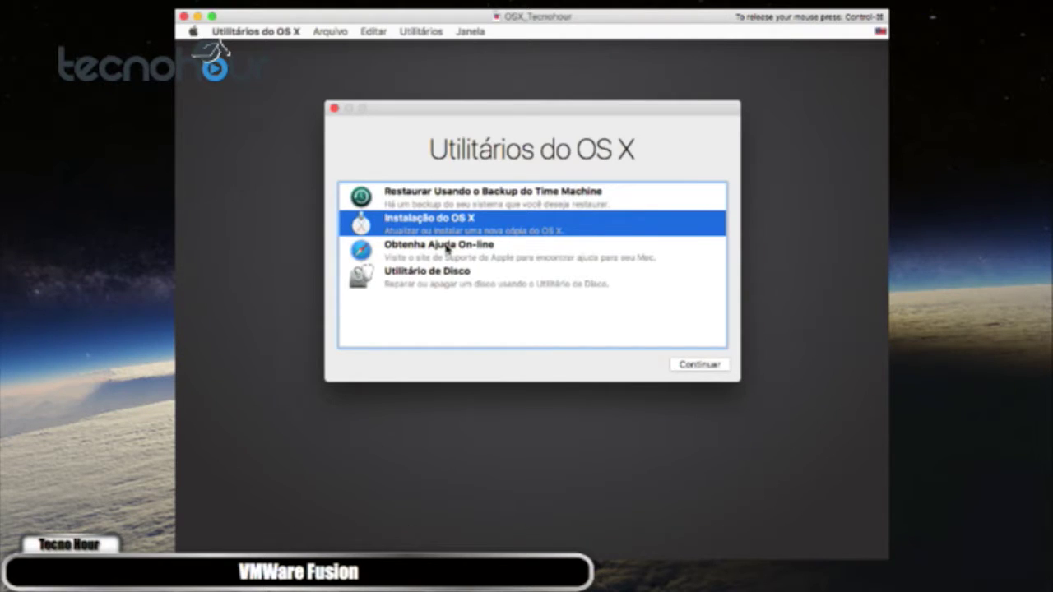
pyautogui.click(454, 201)
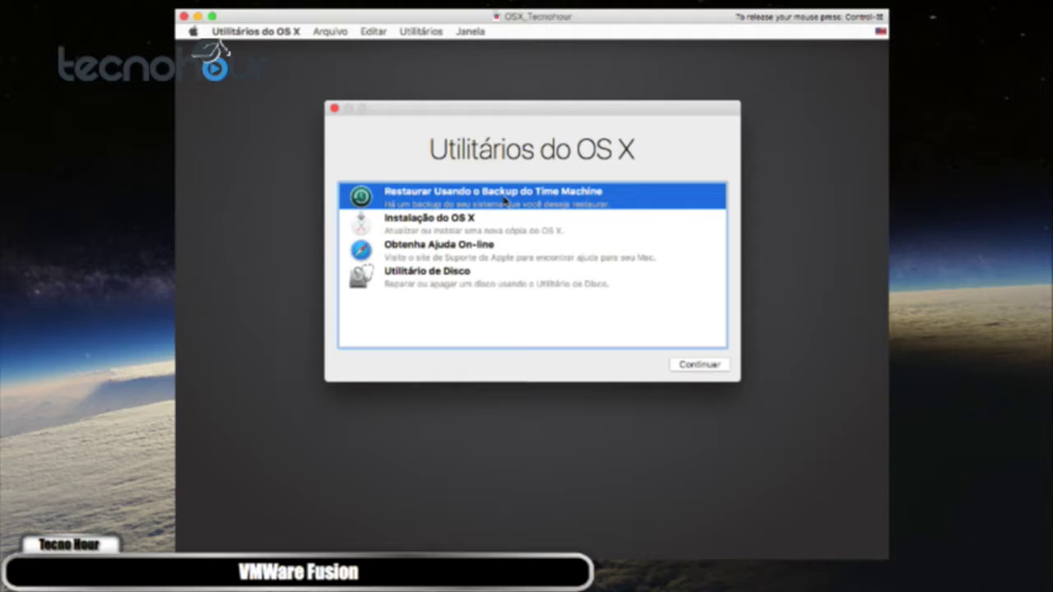
pyautogui.click(473, 222)
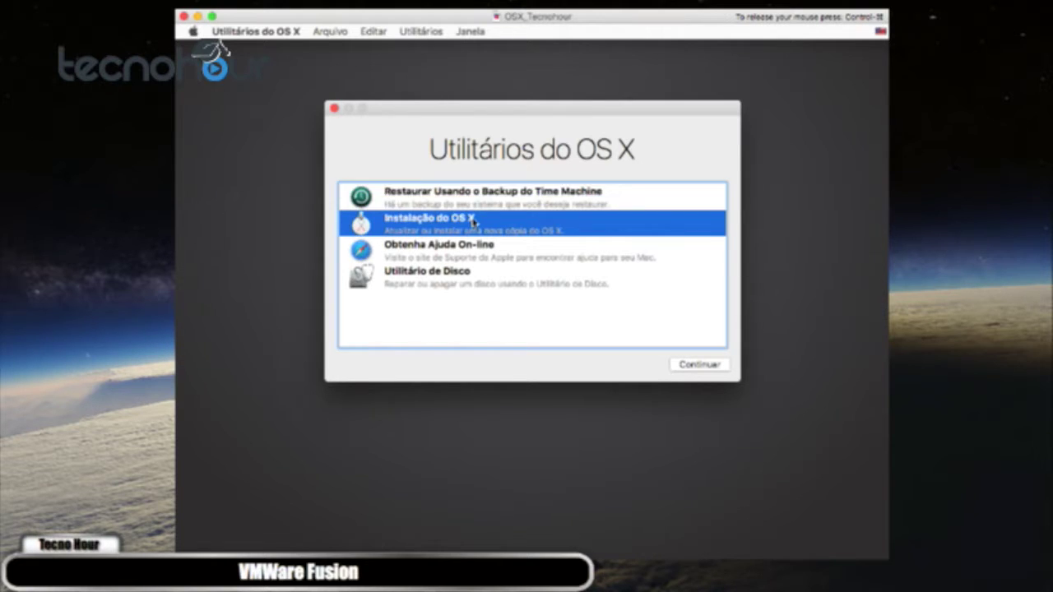
pyautogui.click(697, 366)
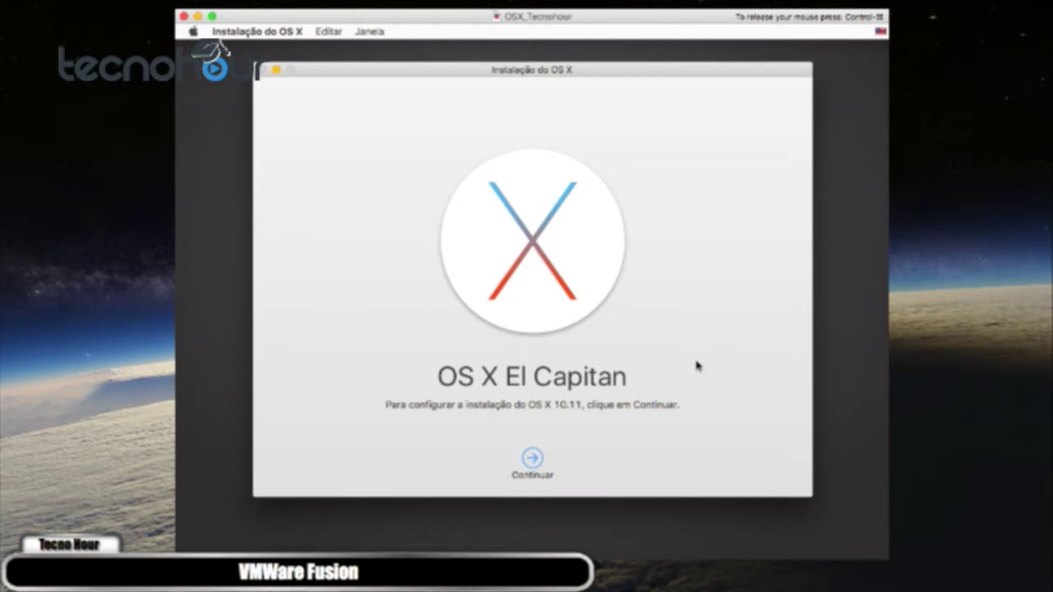
# Step: Agree to the OS X El Capitan licence and install the system on the Macintosh HD disk
pyautogui.click(539, 457)
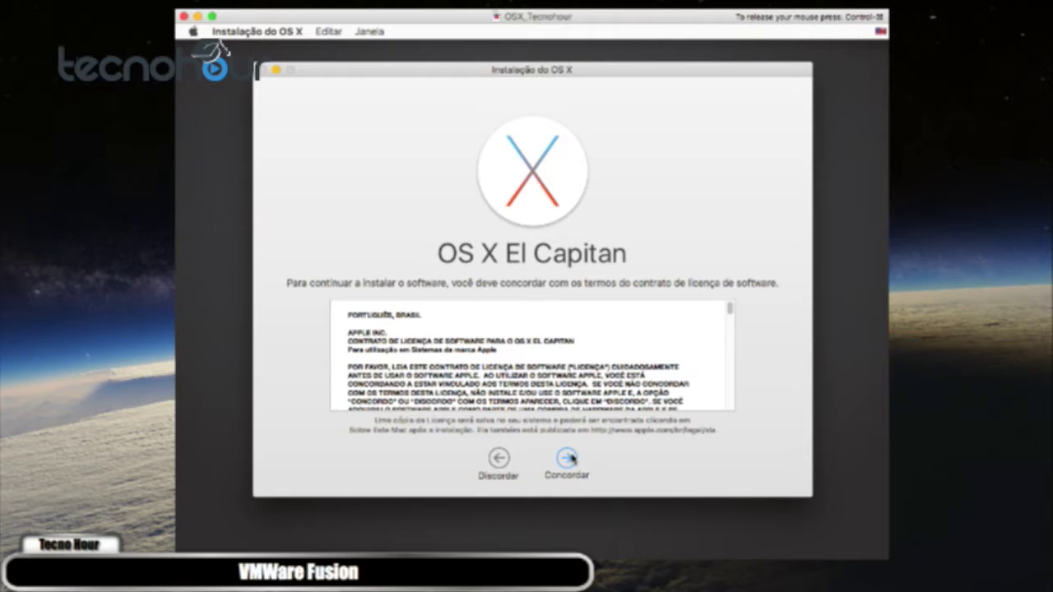
pyautogui.click(567, 460)
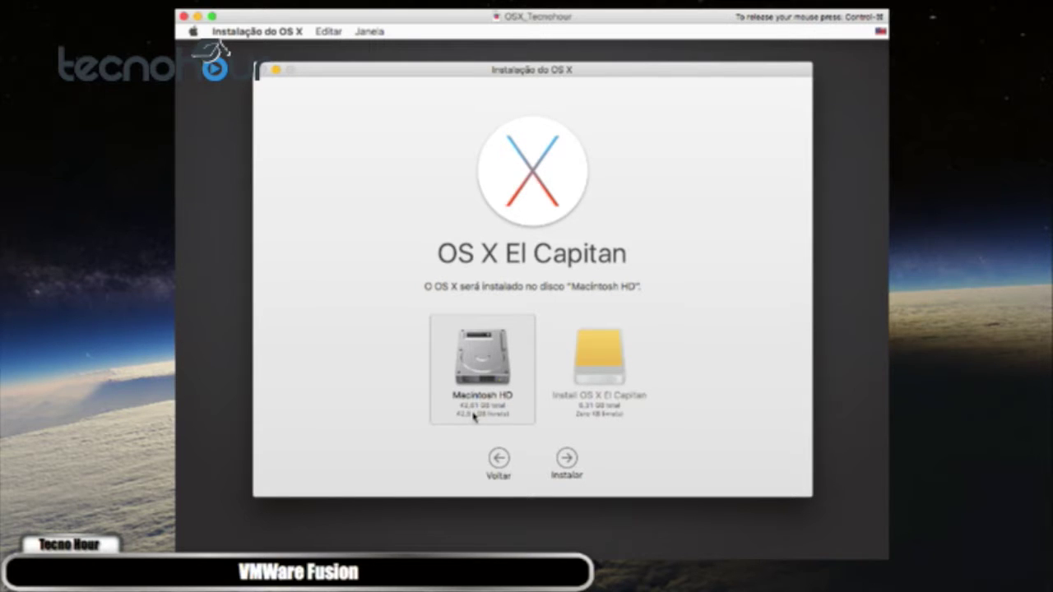
pyautogui.click(566, 458)
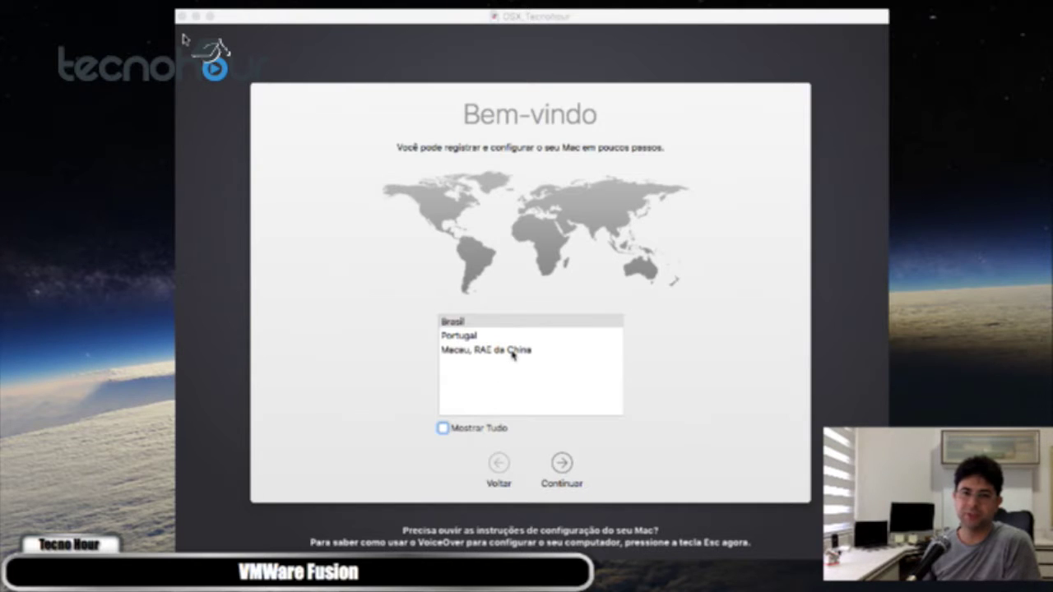
# Step: Set the country to Brasil and the keyboard layout to EUA in the Mac's initial setup
pyautogui.click(487, 325)
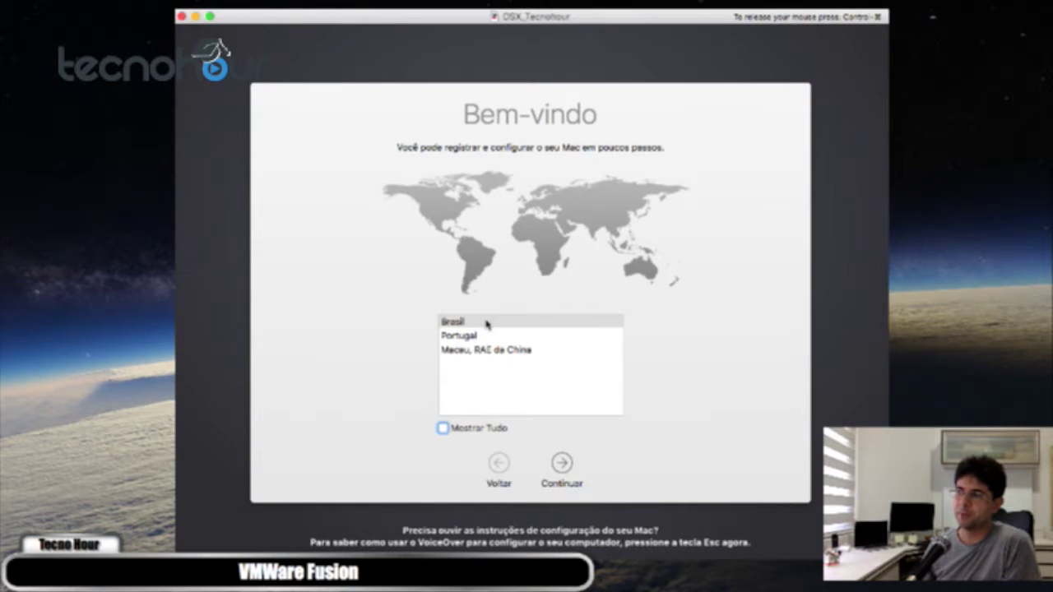
pyautogui.click(478, 324)
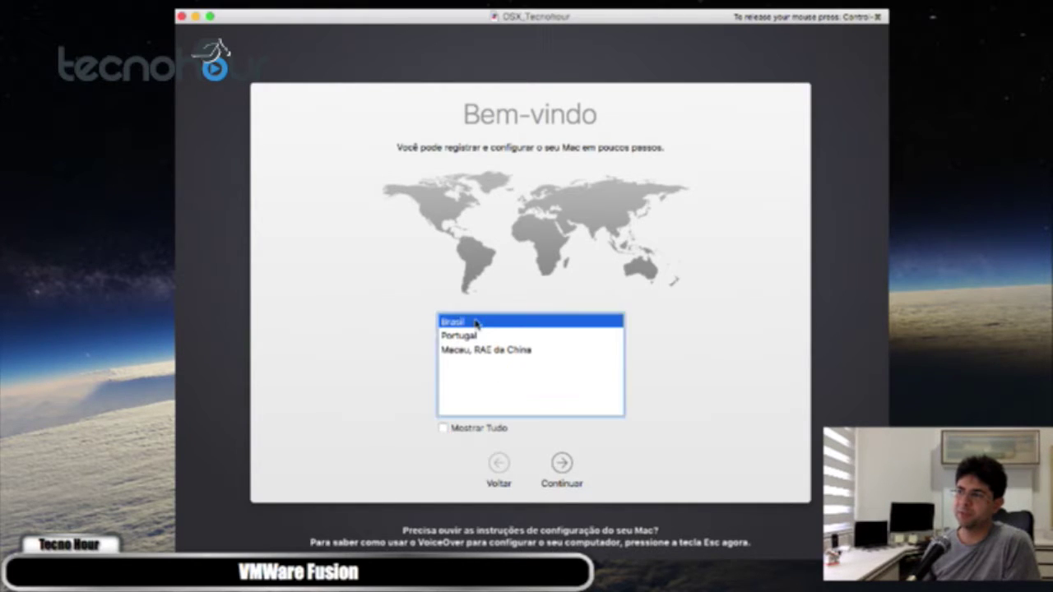
pyautogui.click(562, 463)
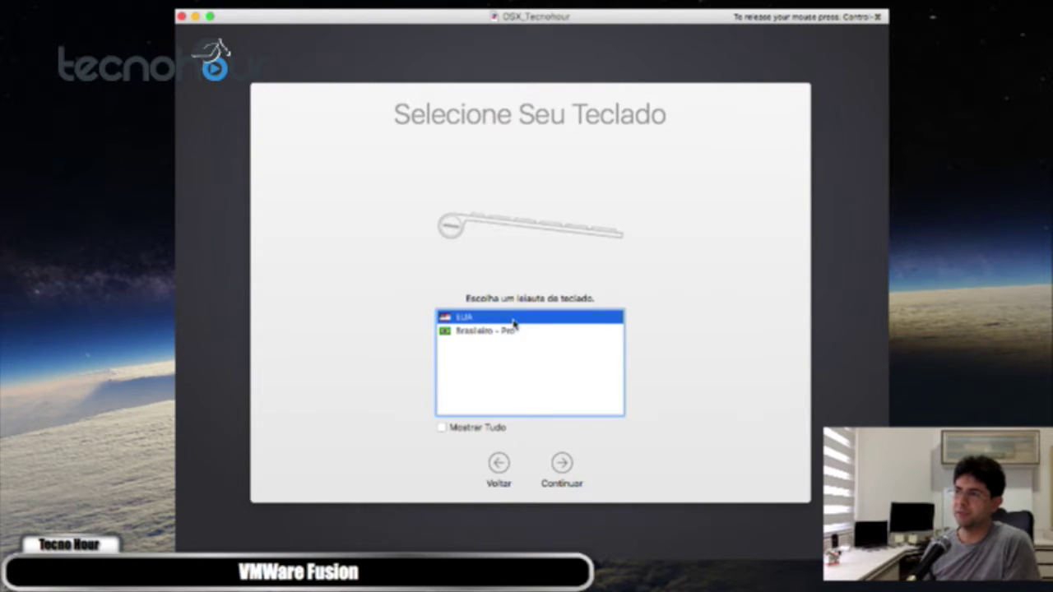
pyautogui.click(563, 464)
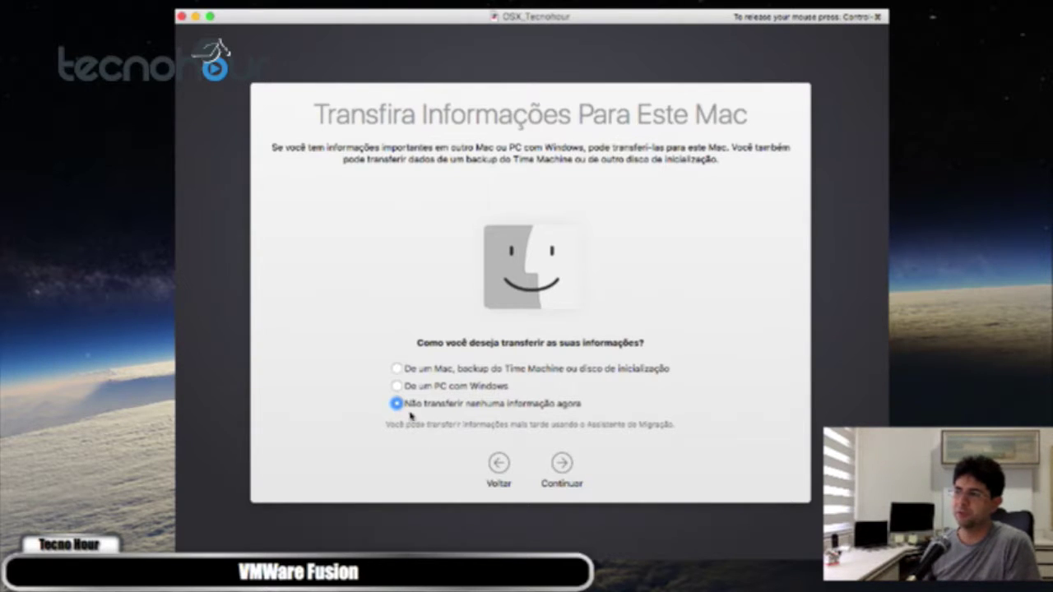
# Step: Continue without transferring any information to this Mac and without enabling location services
pyautogui.click(564, 463)
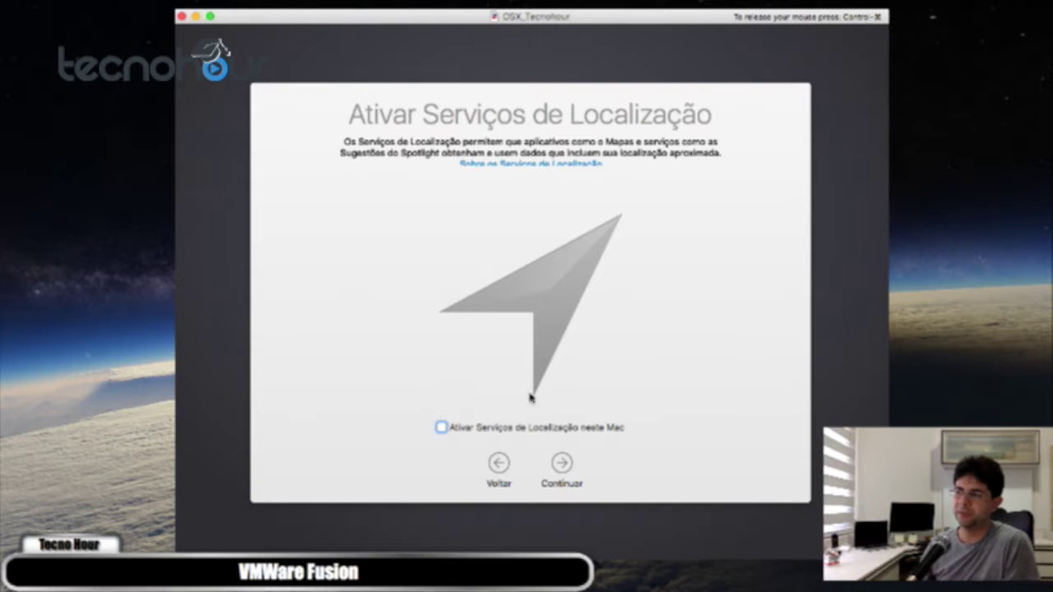
pyautogui.click(561, 462)
pyautogui.click(625, 168)
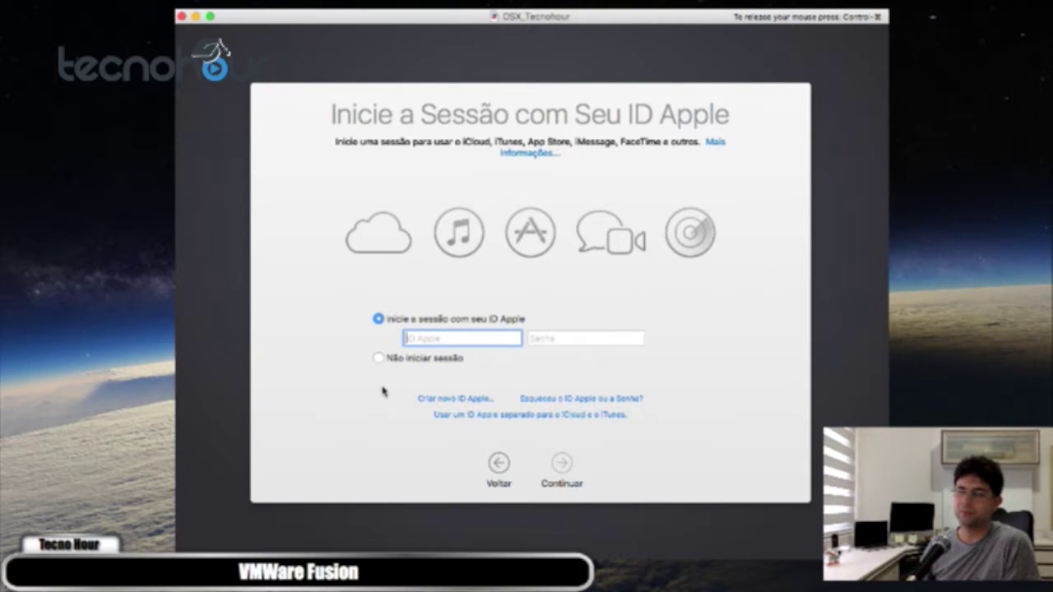
# Step: Sign in with the Apple ID by entering the account e-mail and password
pyautogui.click(379, 359)
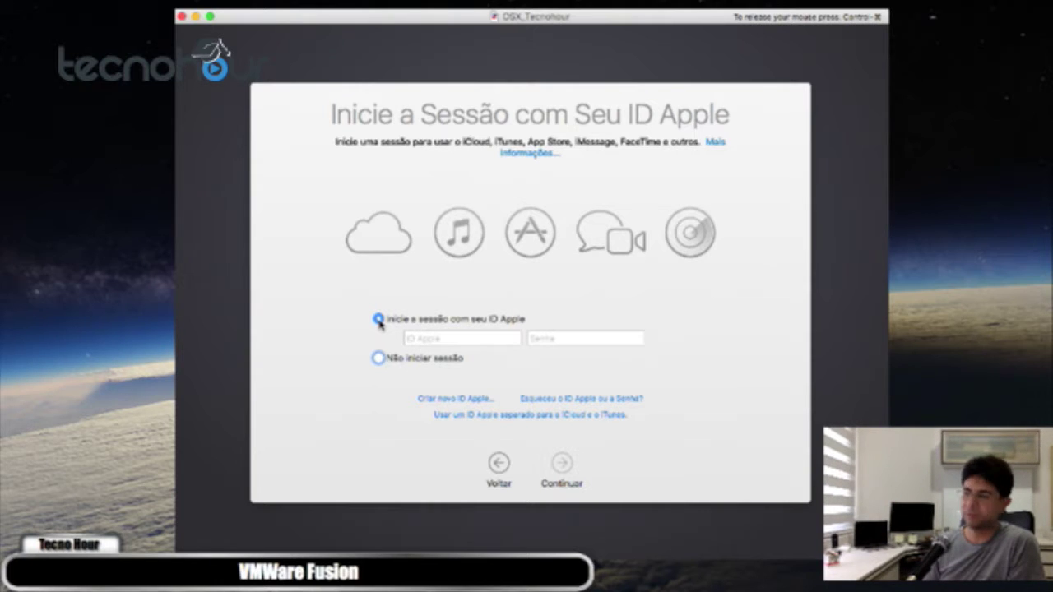
pyautogui.click(378, 320)
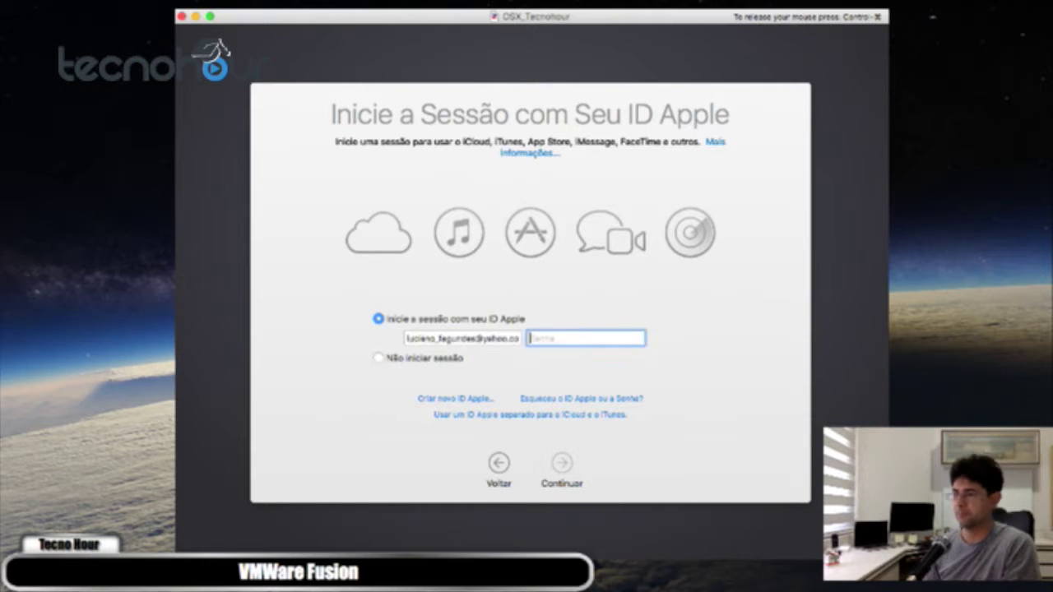
pyautogui.write('•••••••••')
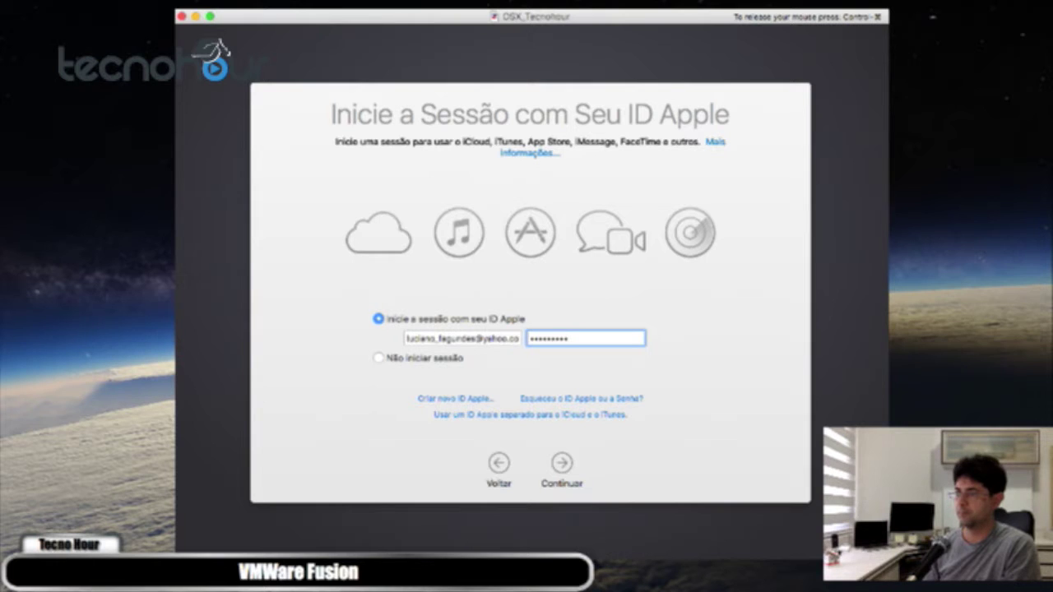
pyautogui.click(562, 465)
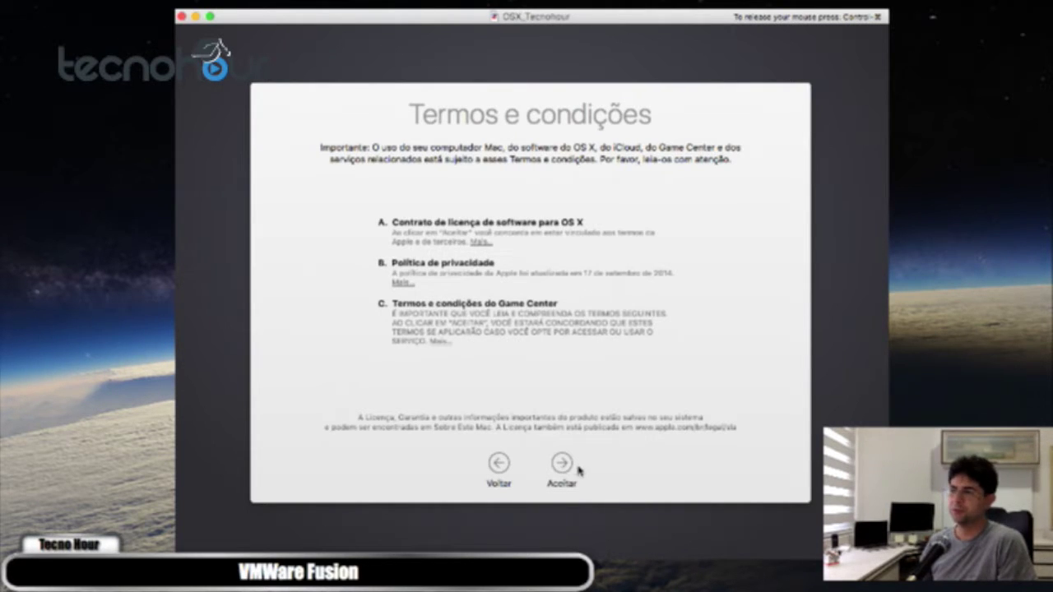
# Step: Accept the terms and conditions and create the computer account using the iCloud account for login
pyautogui.click(562, 464)
pyautogui.click(607, 157)
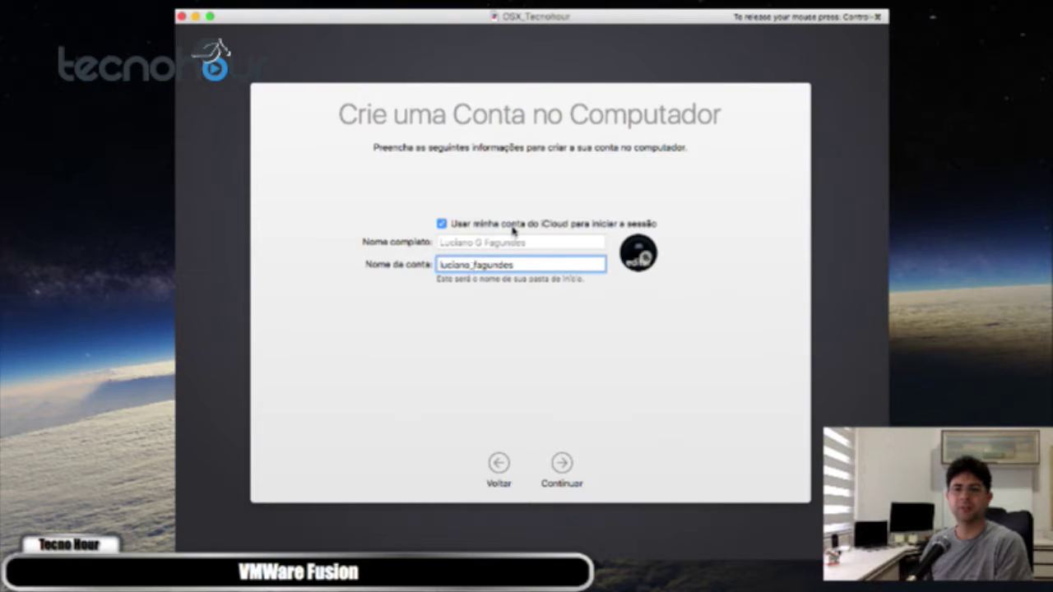
pyautogui.click(562, 463)
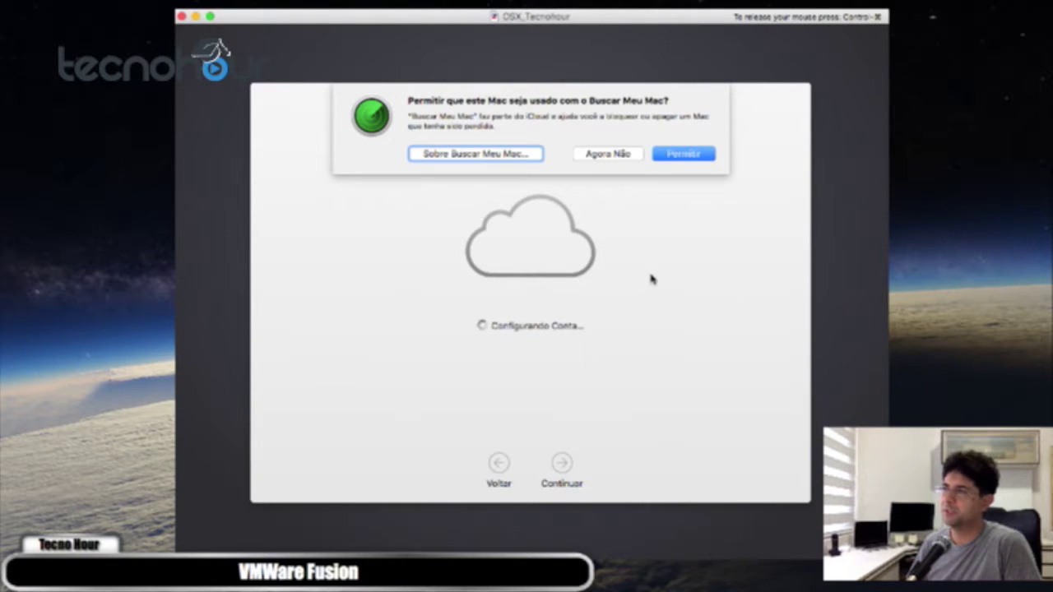
# Step: Decline Buscar Meu Mac for now and postpone the iCloud Keychain setup with Configurar mais tarde
pyautogui.click(606, 155)
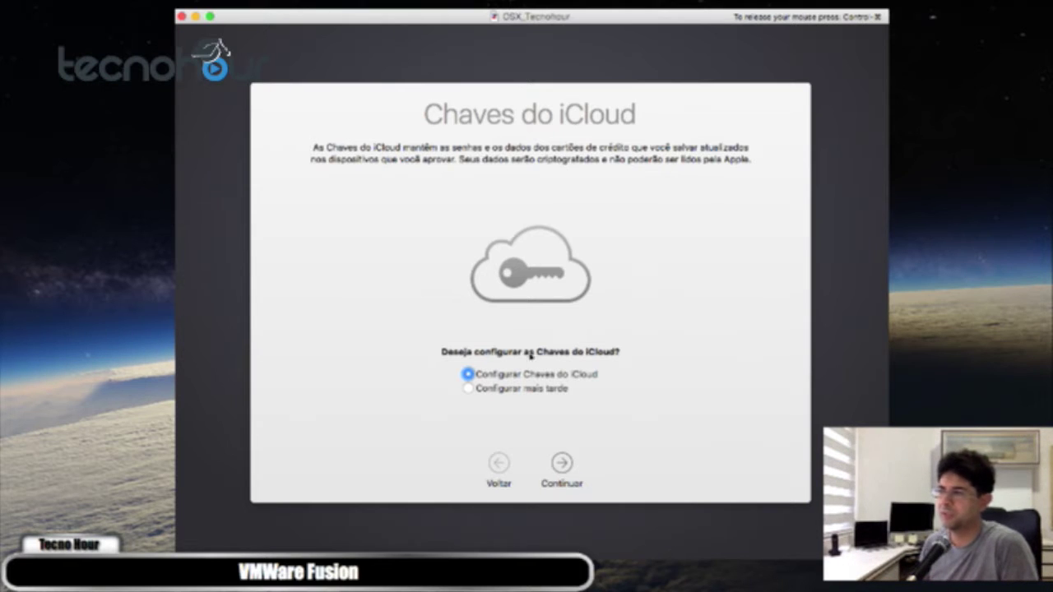
pyautogui.click(467, 389)
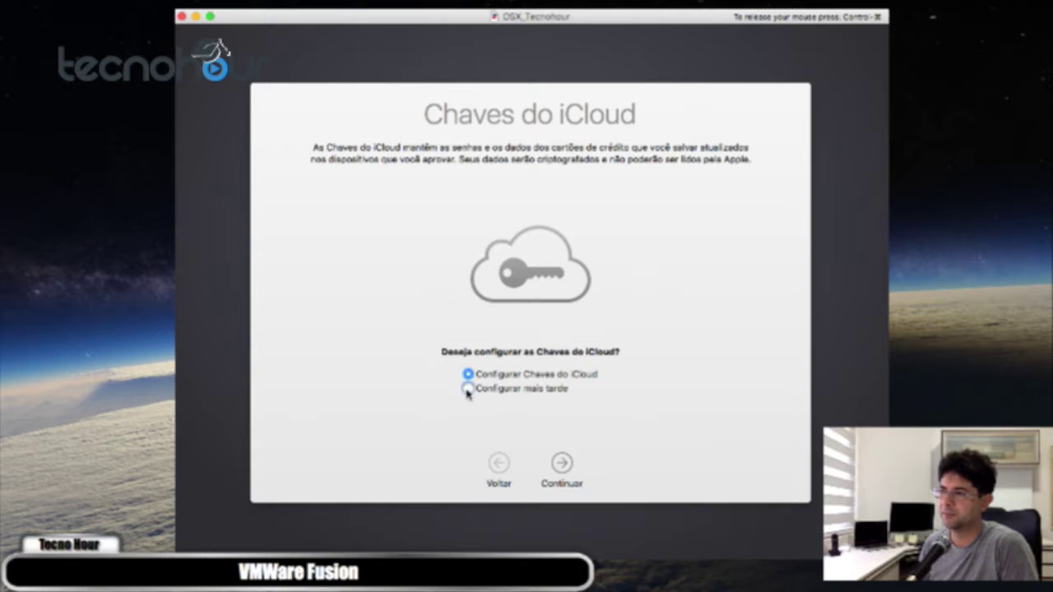
pyautogui.click(566, 463)
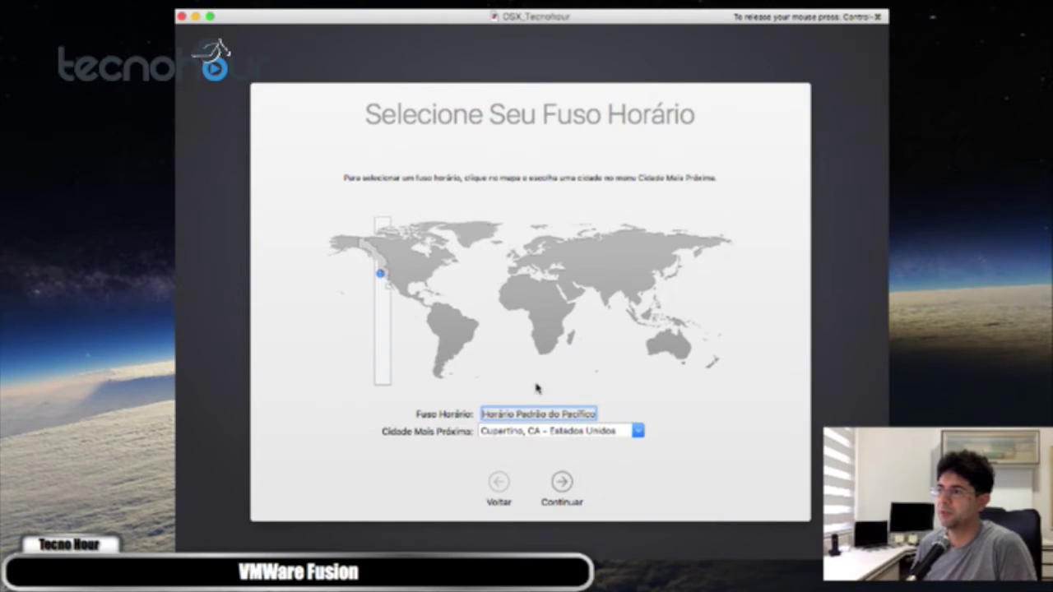
# Step: Set the time zone to Brasília time with a nearby Brazilian city and accept the default diagnostics and usage sharing options
pyautogui.click(474, 363)
pyautogui.click(637, 430)
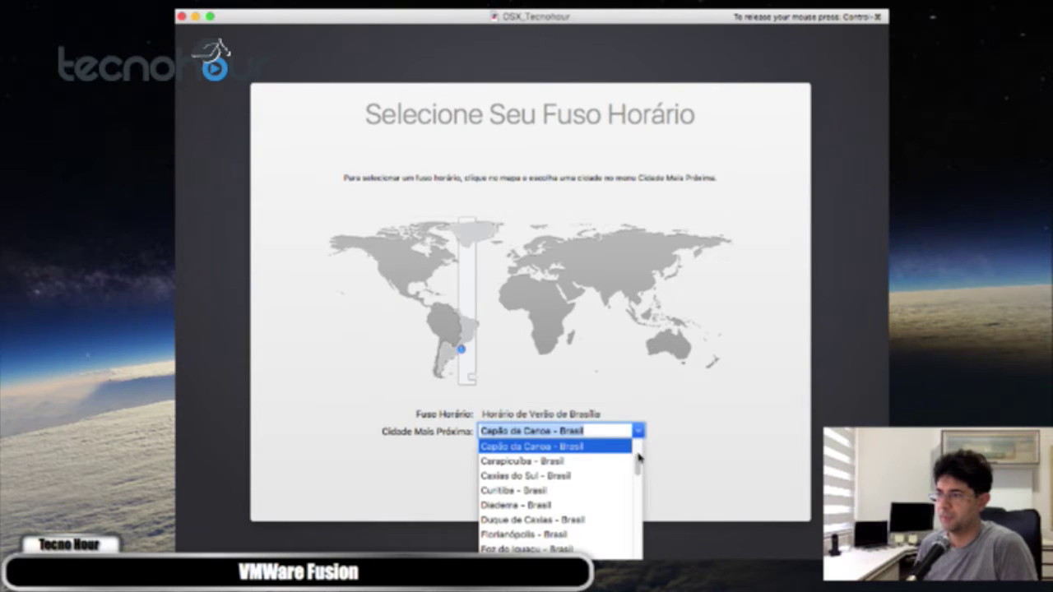
pyautogui.moveTo(639, 465); pyautogui.dragTo(640, 478)
pyautogui.click(566, 486)
pyautogui.click(563, 483)
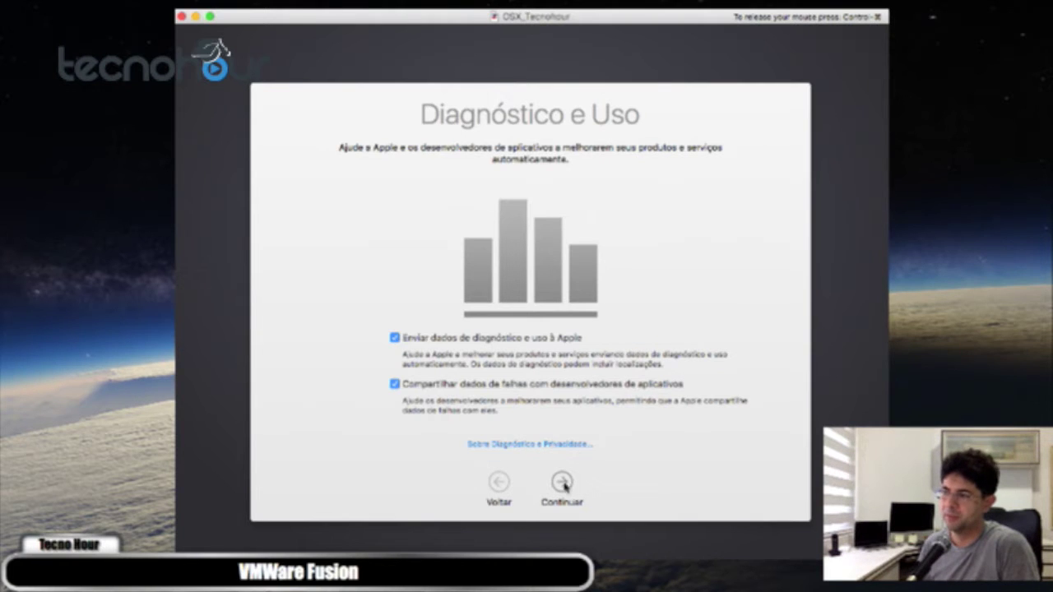
pyautogui.click(563, 485)
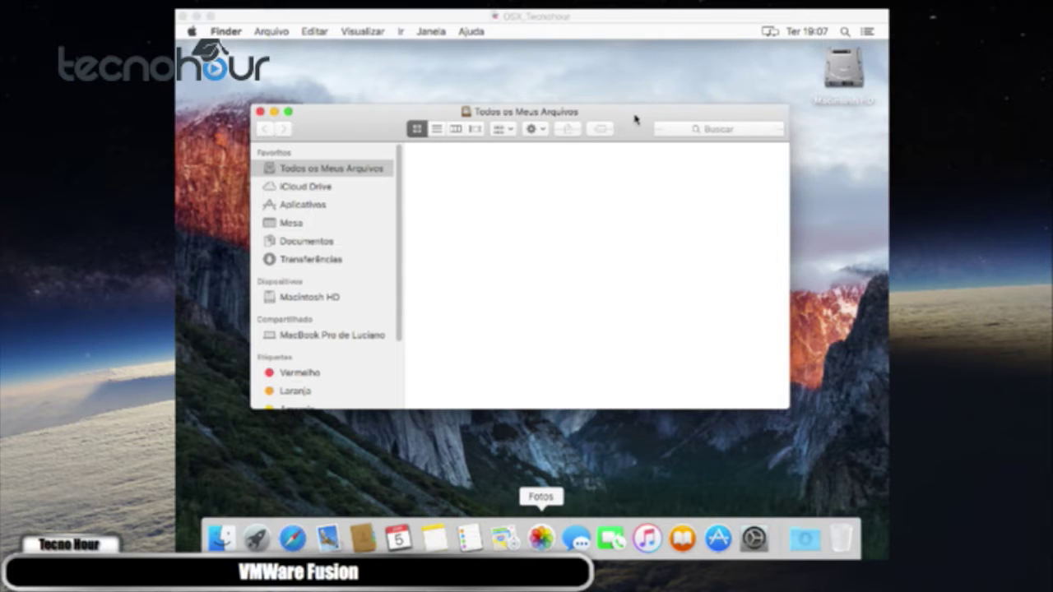
# Step: Lower the Finder window on the guest desktop and connect the VMware Tools installer disc to the virtual machine
pyautogui.moveTo(634, 120); pyautogui.dragTo(631, 166)
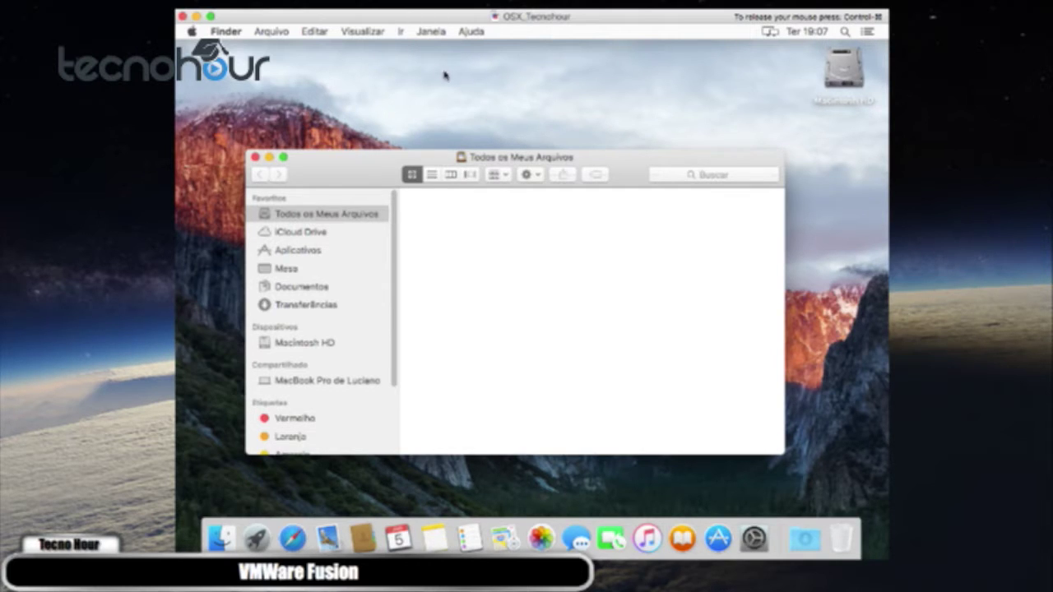
pyautogui.click(427, 6)
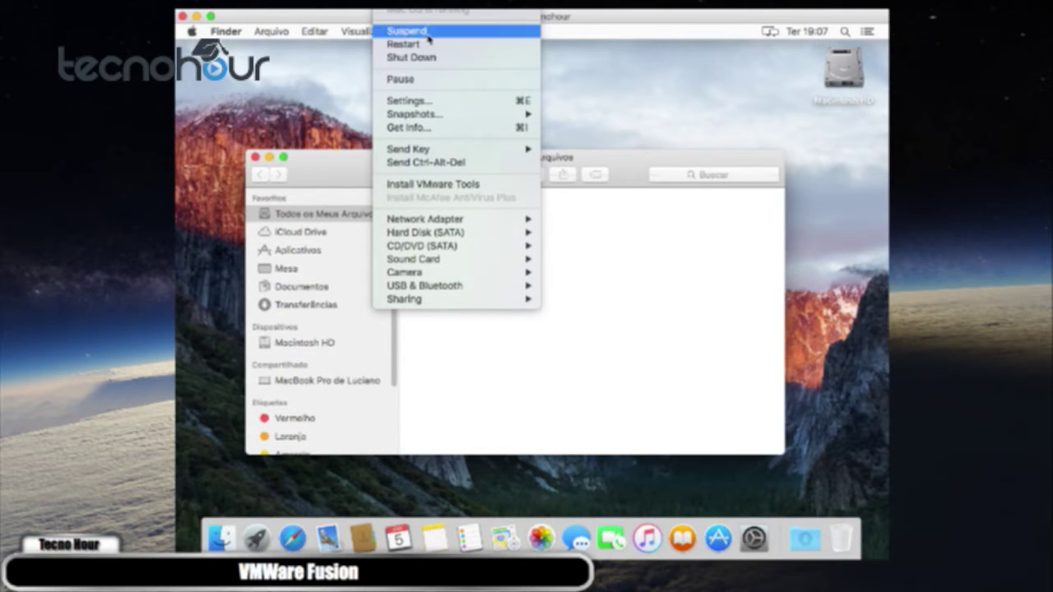
pyautogui.click(437, 188)
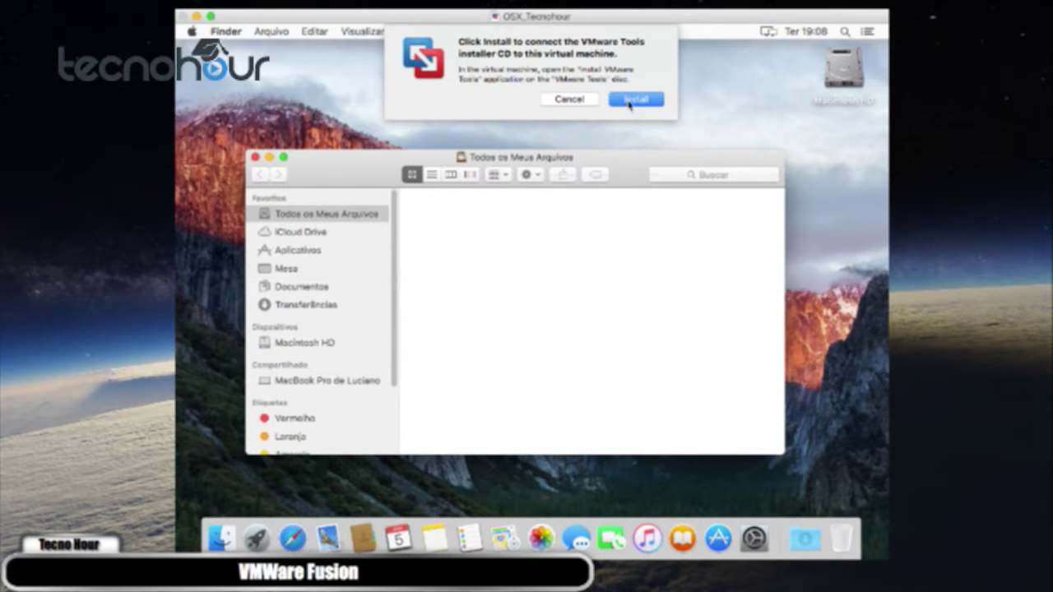
pyautogui.click(630, 101)
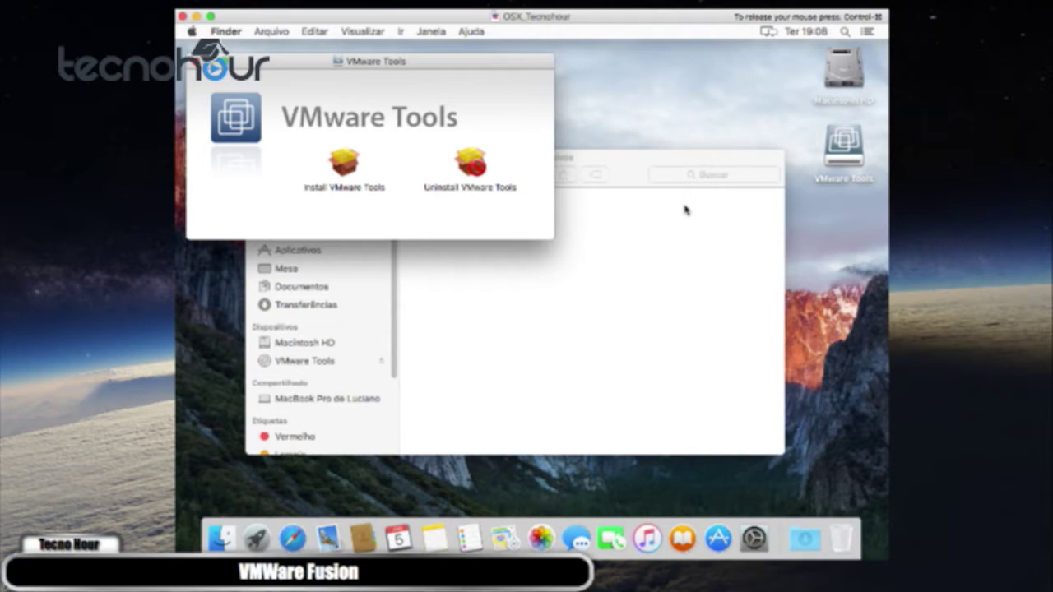
# Step: Start the VMware Tools installer and begin the standard installation on Macintosh HD
pyautogui.doubleClick(347, 164)
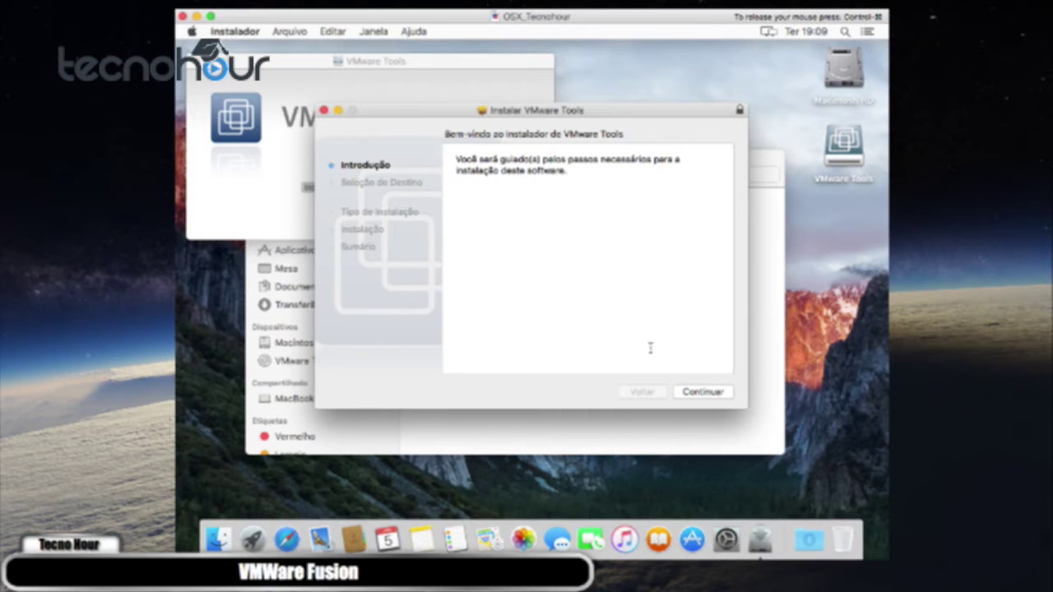
pyautogui.click(697, 392)
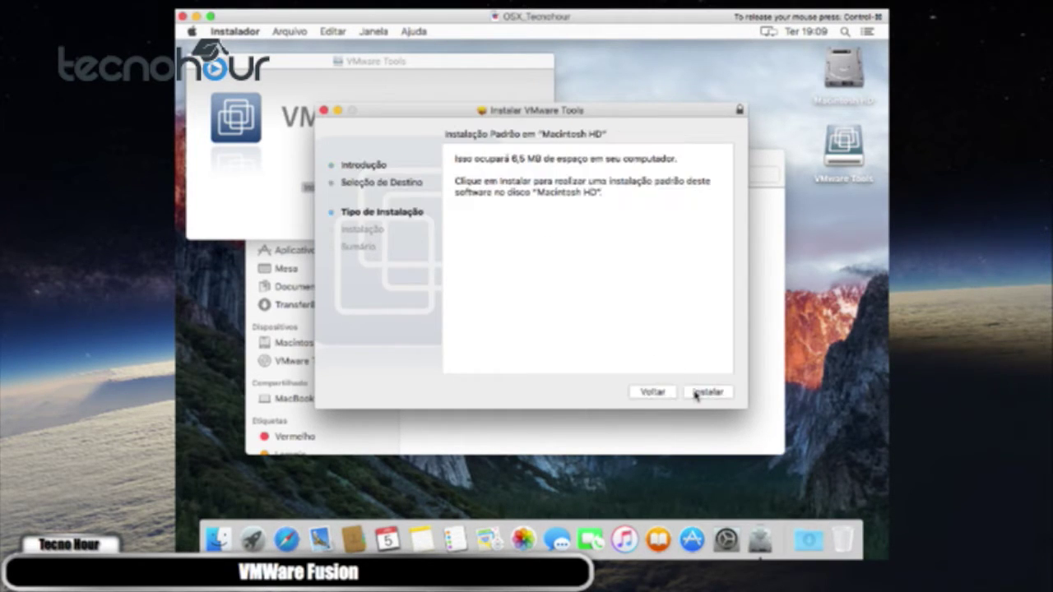
pyautogui.click(695, 393)
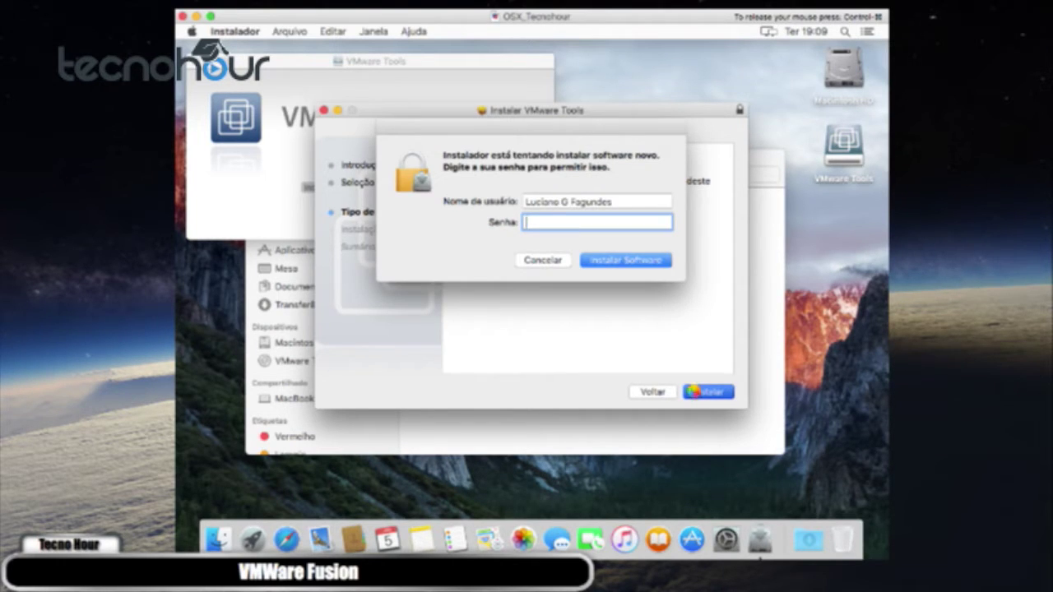
# Step: Authorize the software installation with the account password and restart the guest system to finish it
pyautogui.write('*')
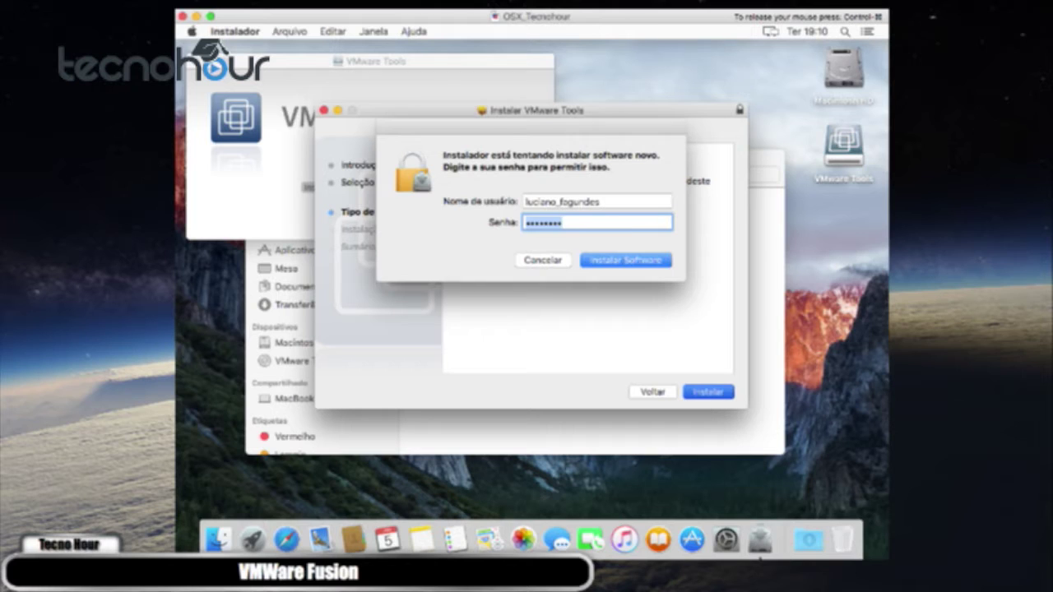
pyautogui.write('*********')
pyautogui.press('Return')
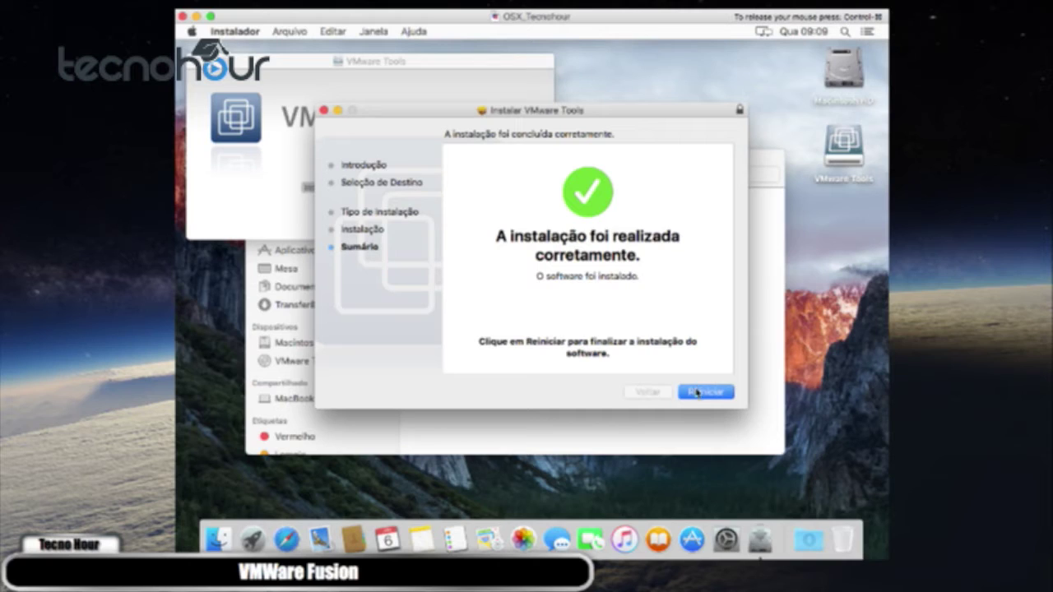
pyautogui.click(699, 391)
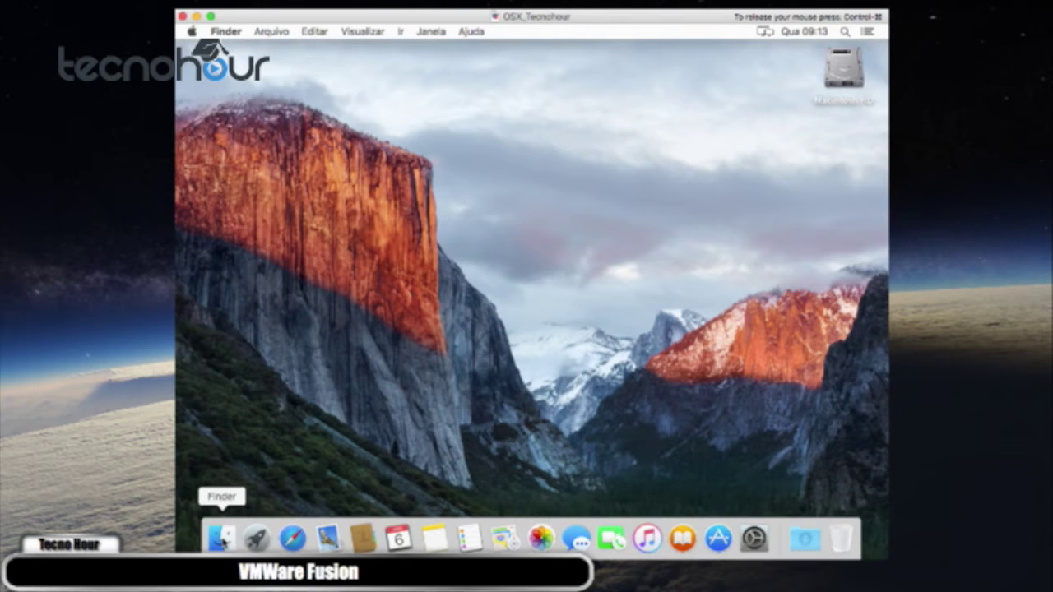
# Step: Open the Biblioteca folder of Macintosh HD in a Finder window on the guest desktop
pyautogui.click(222, 539)
pyautogui.moveTo(388, 124); pyautogui.dragTo(333, 127)
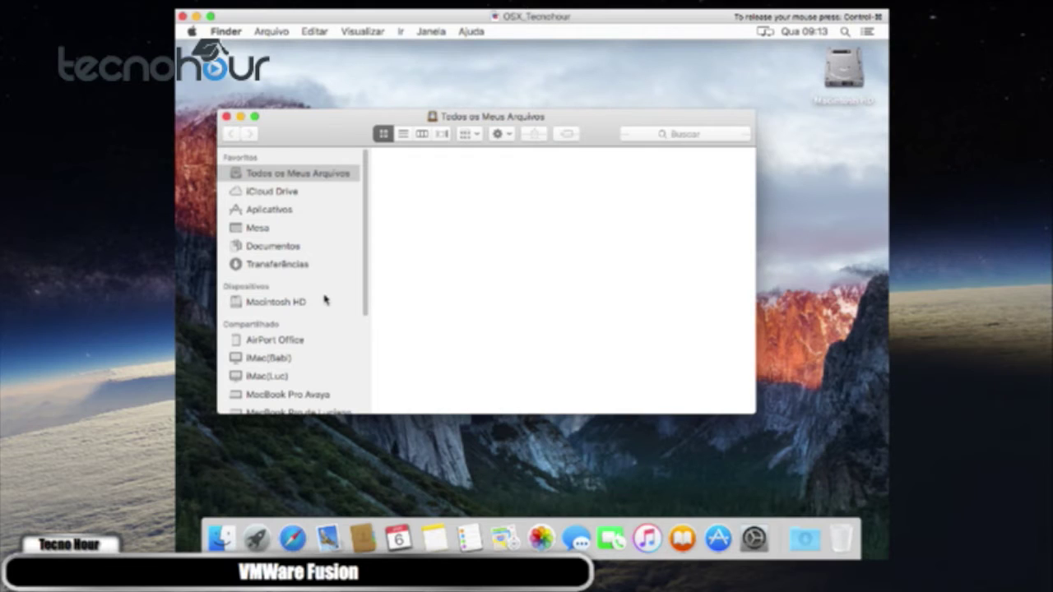
pyautogui.click(289, 303)
pyautogui.doubleClick(511, 174)
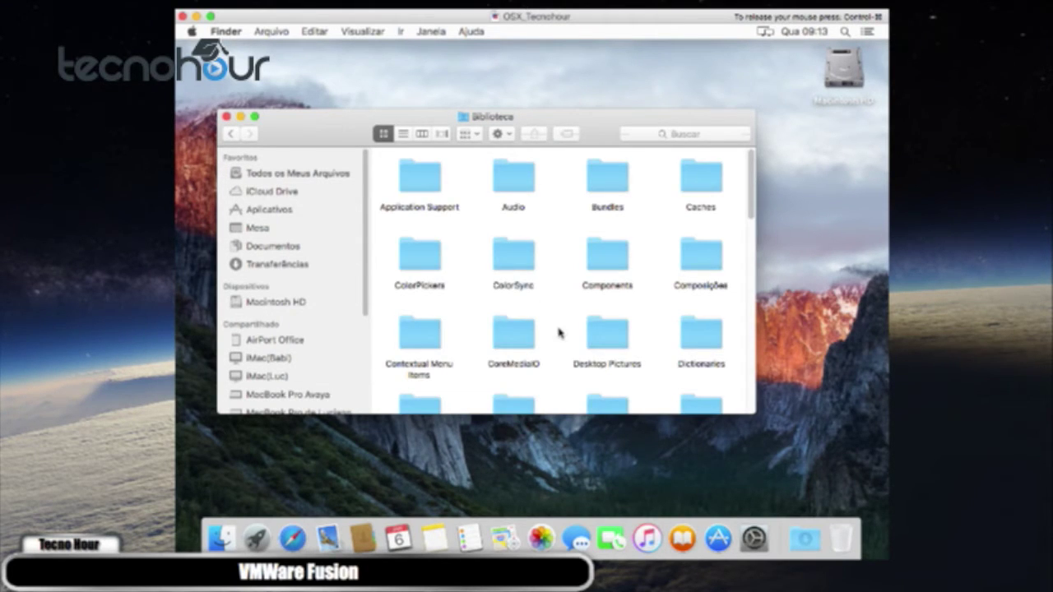
# Step: Browse the Biblioteca folders and shift the Finder window around to examine how the guest display responds
pyautogui.scroll(-1, 558, 329)
pyautogui.scroll(-5, 558, 328)
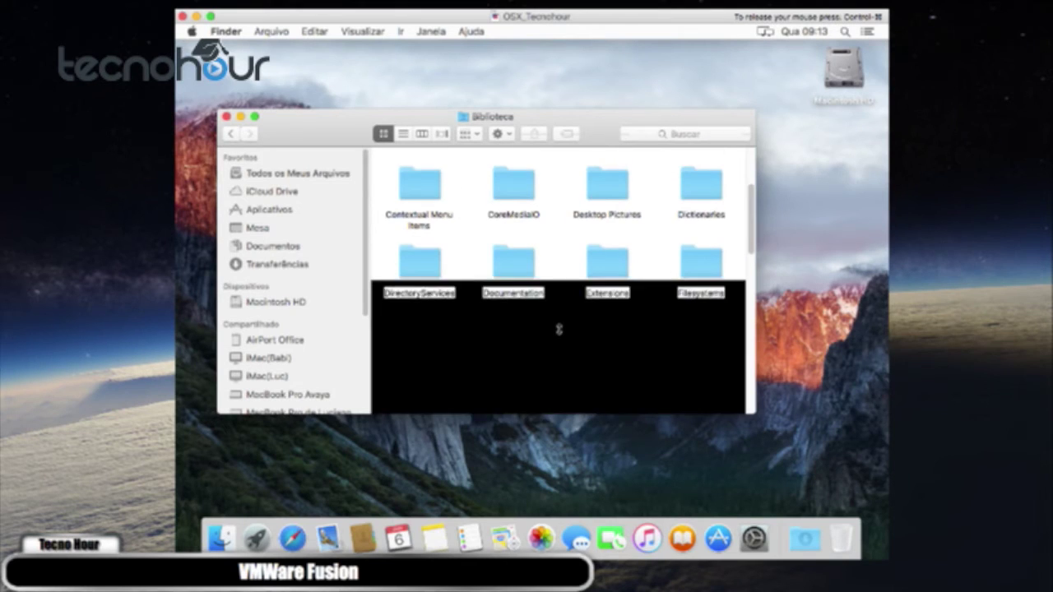
pyautogui.scroll(-3, 559, 329)
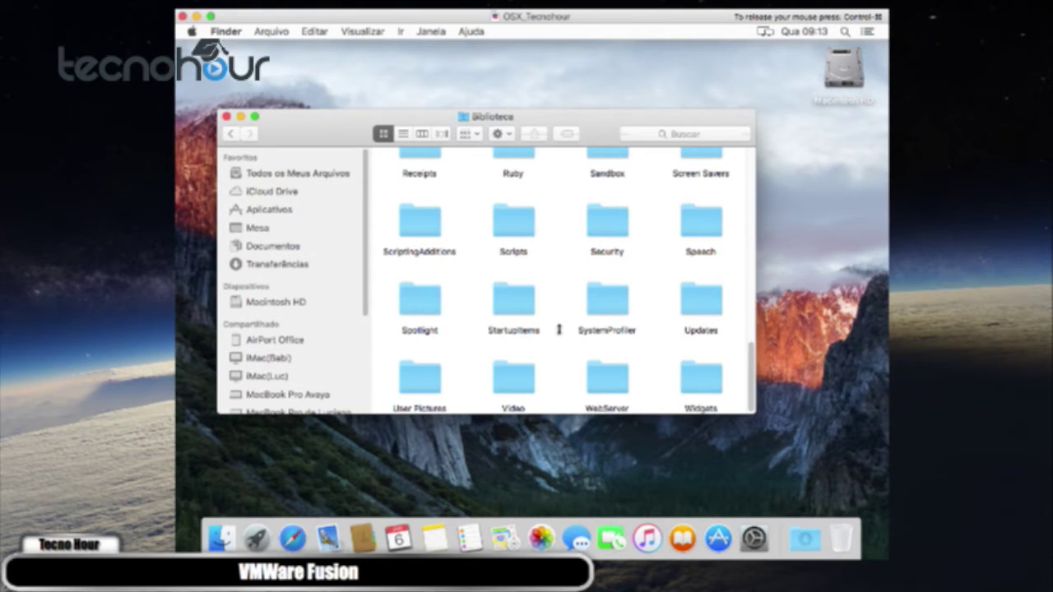
pyautogui.scroll(10, 559, 329)
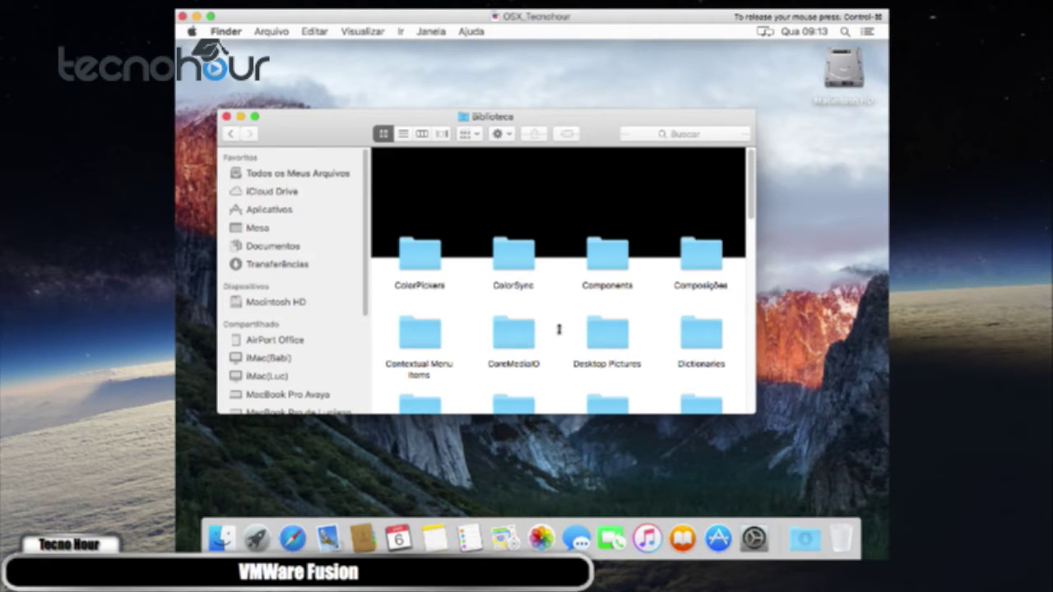
pyautogui.moveTo(323, 128); pyautogui.dragTo(314, 85)
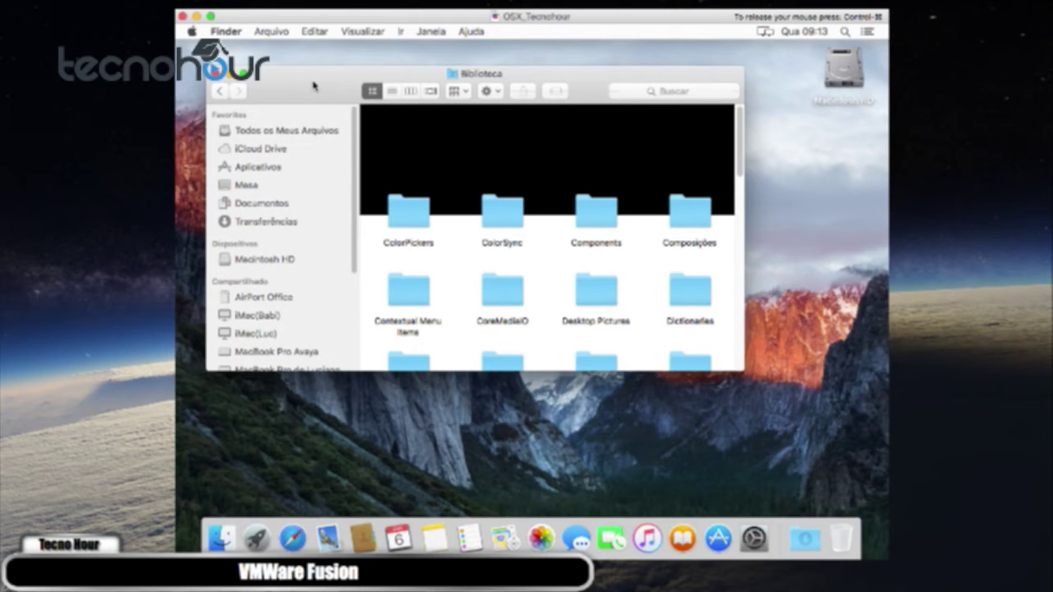
pyautogui.moveTo(313, 86); pyautogui.dragTo(328, 101)
pyautogui.scroll(-2, 329, 235)
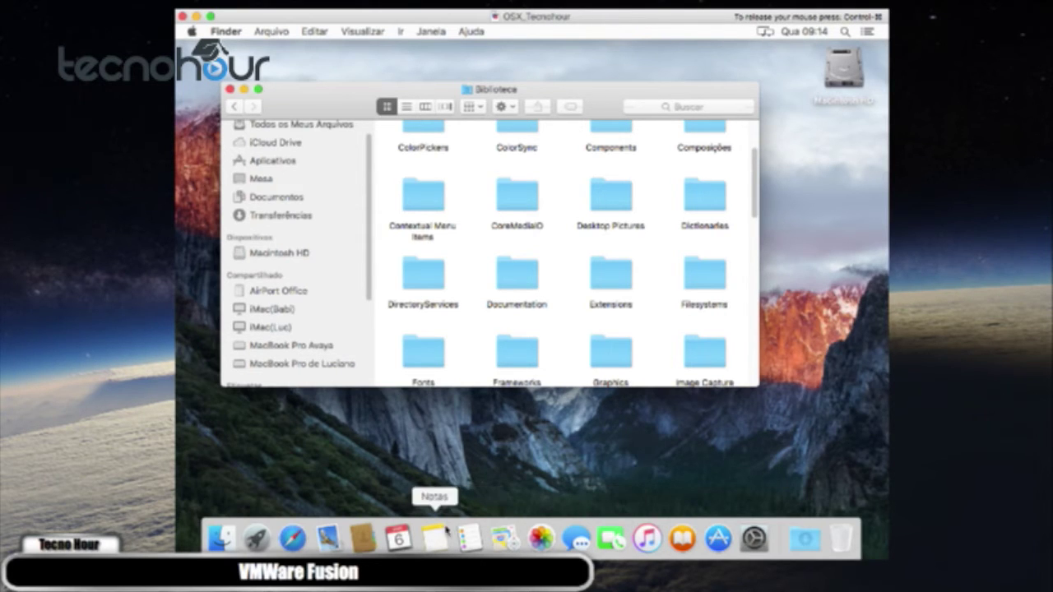
# Step: Open the tecnohour.com.br site in the guest's Safari and shift the browser window slightly
pyautogui.click(292, 538)
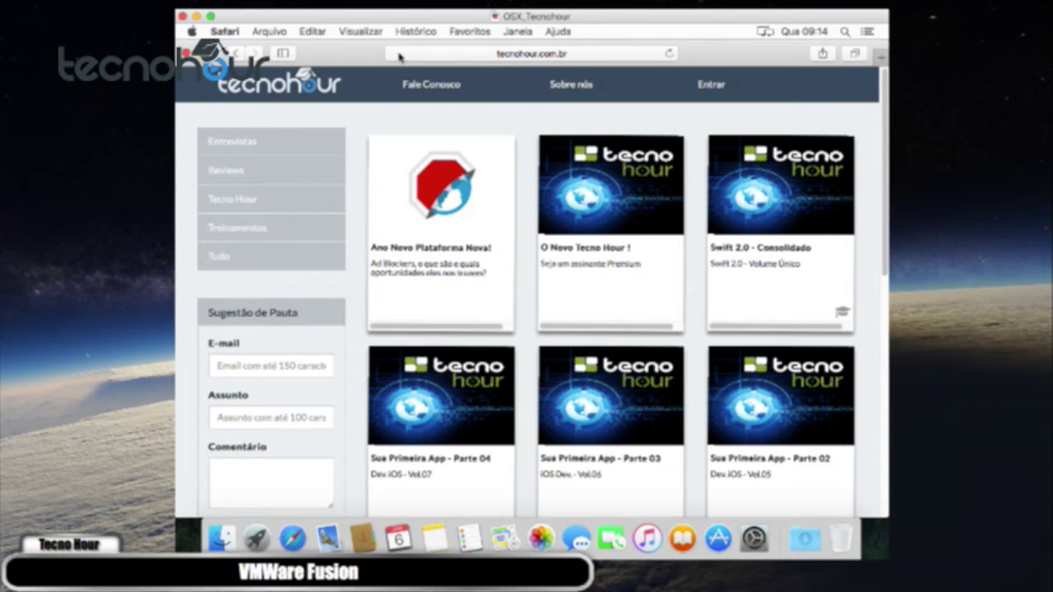
pyautogui.moveTo(402, 61); pyautogui.dragTo(434, 79)
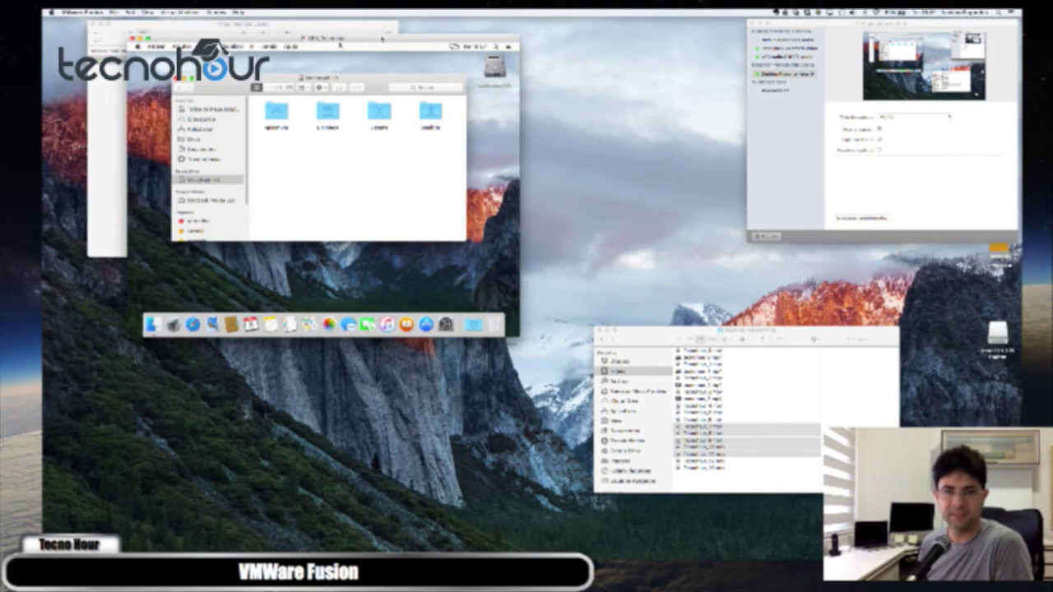
# Step: Bring the virtual machine library forward and move the virtual machine window to the middle of the host desktop, beside the library
pyautogui.moveTo(323, 42); pyautogui.dragTo(331, 68)
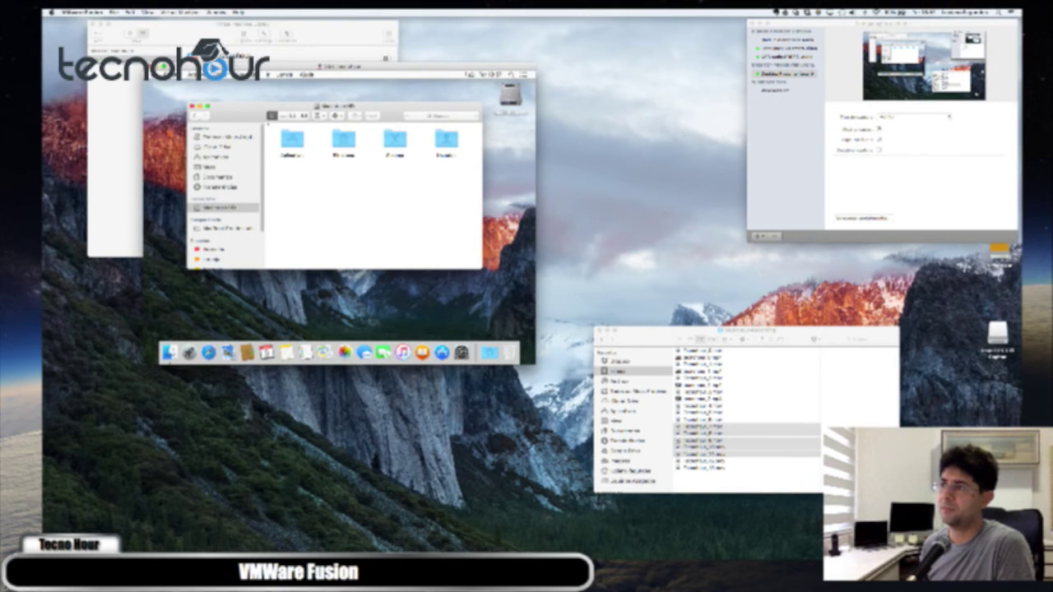
pyautogui.click(203, 30)
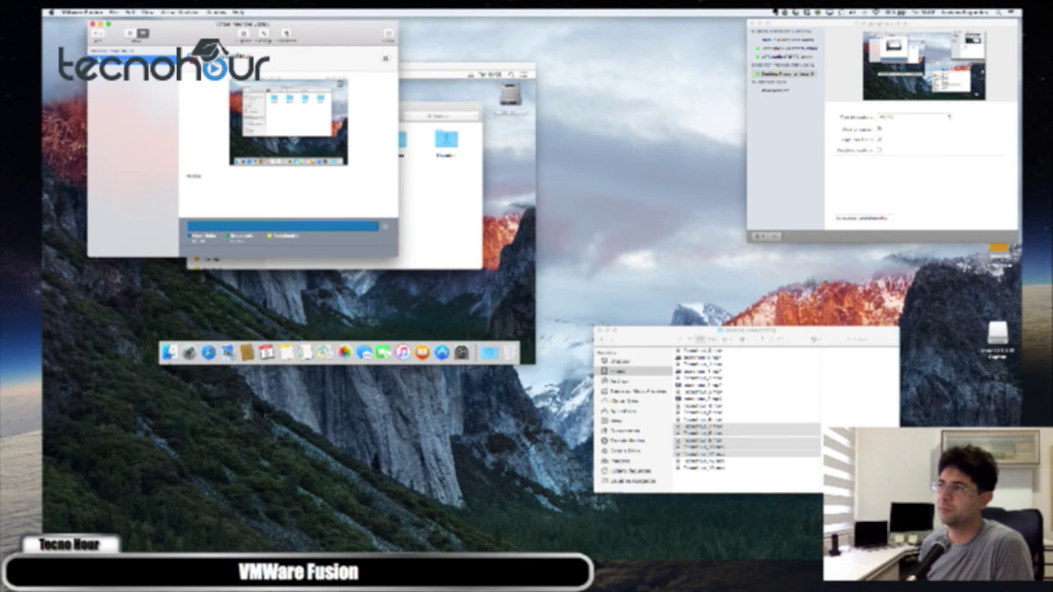
pyautogui.moveTo(403, 70); pyautogui.dragTo(640, 114)
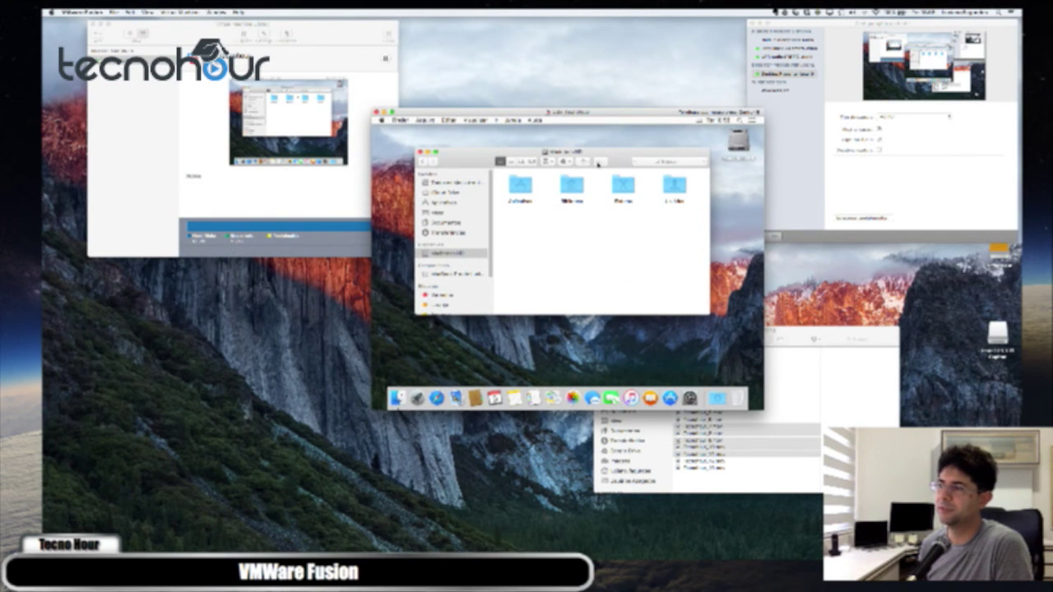